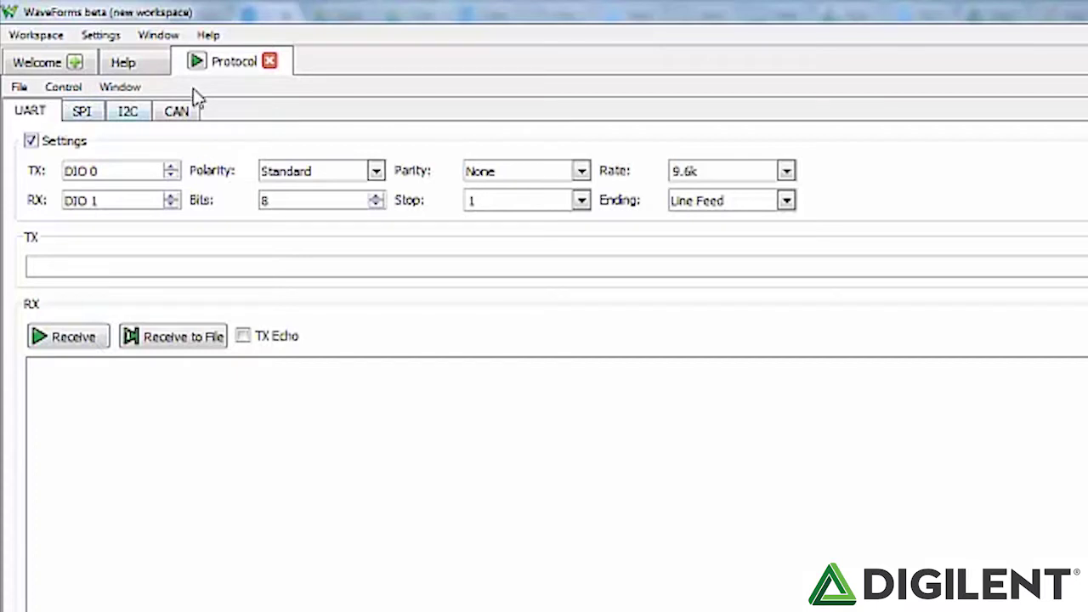
click(17, 87)
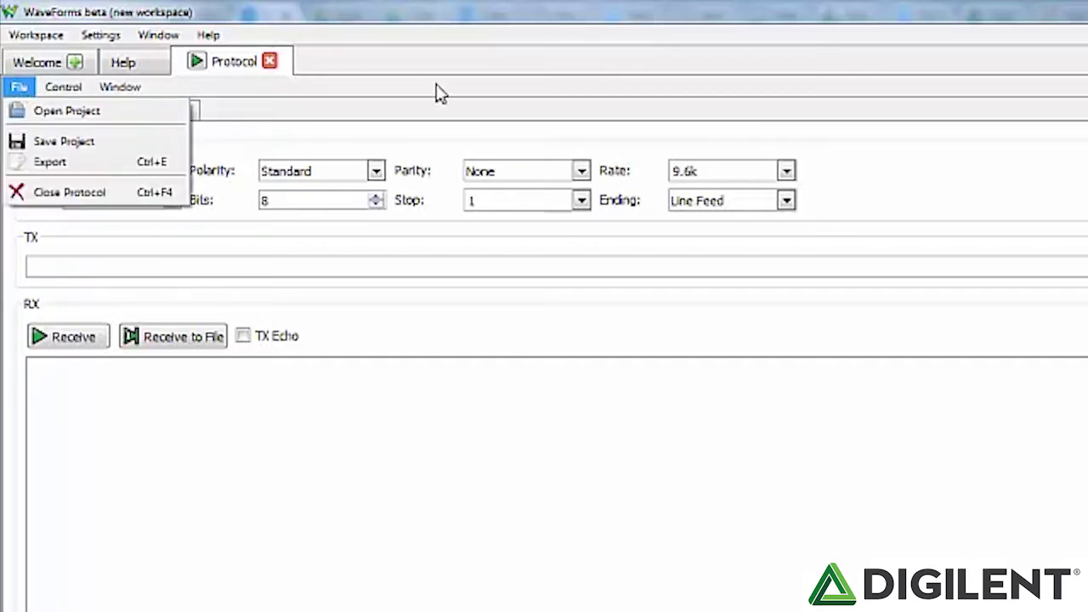
click(280, 116)
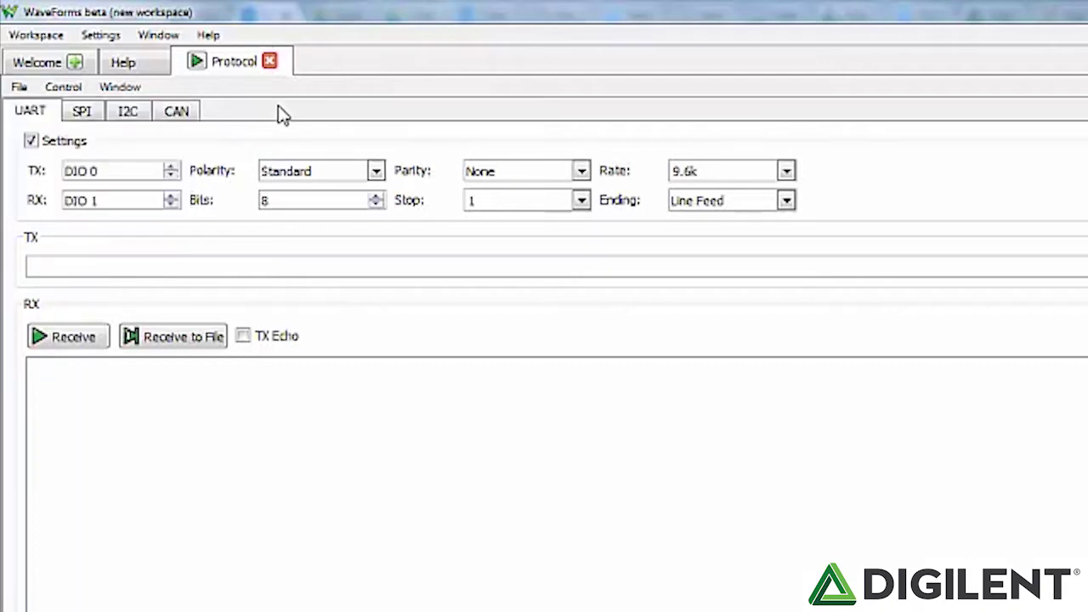
click(64, 92)
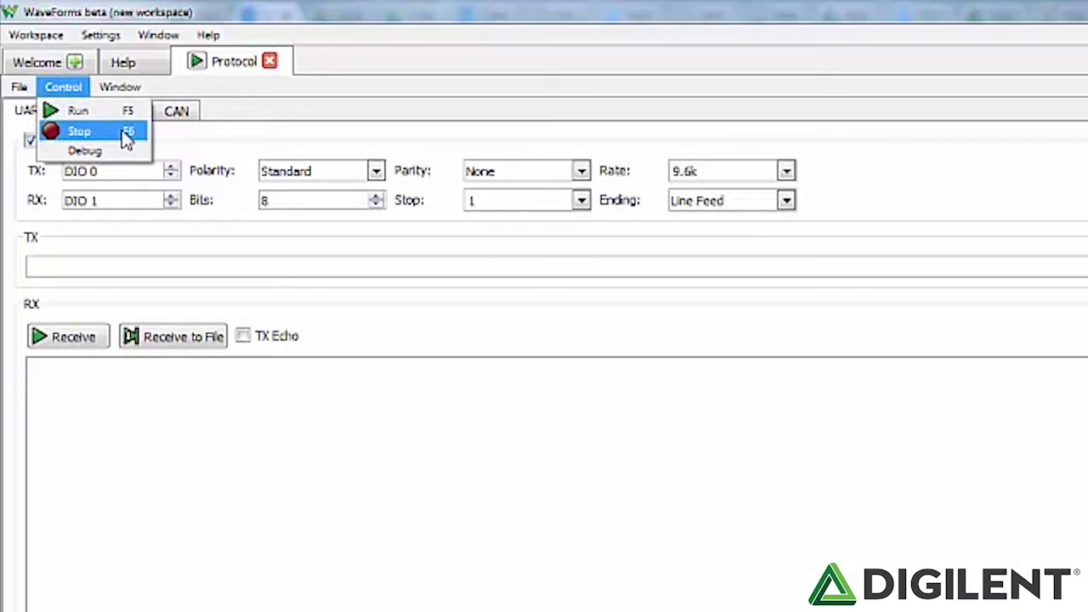
click(74, 92)
Start receiving with the UART protocol and stop it again.
click(73, 94)
click(70, 110)
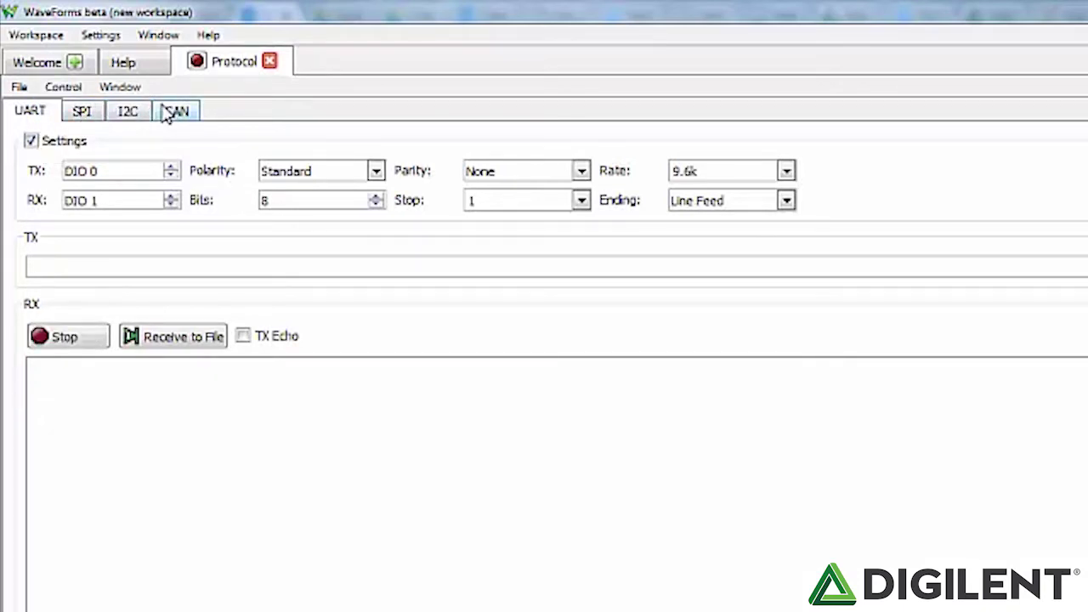
click(77, 90)
click(73, 131)
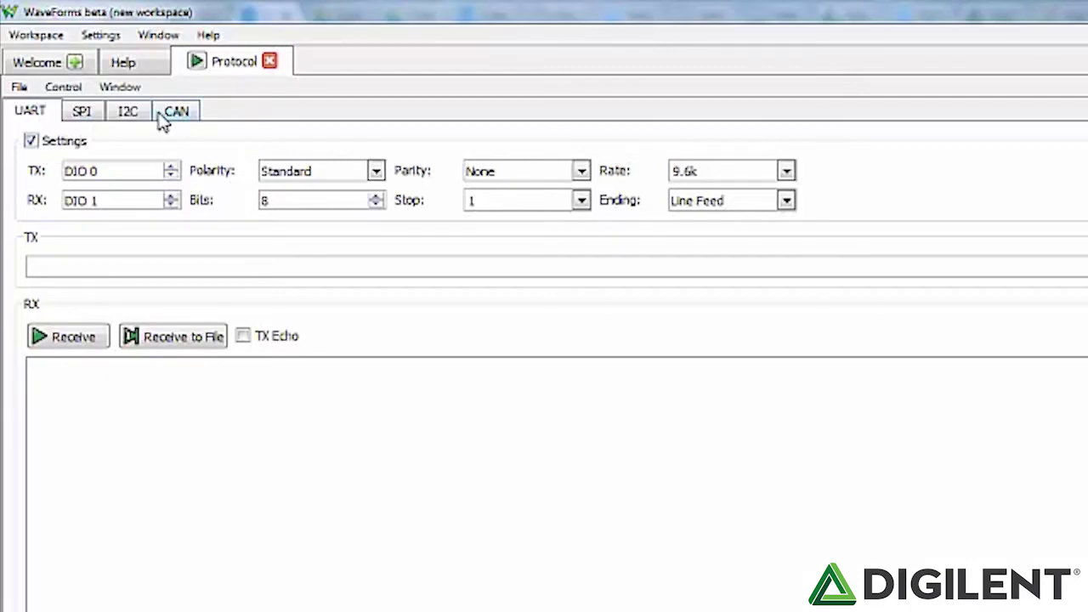
Open the Protocol help page, examine its UART and SPI sections, and return to the Protocol instrument.
click(119, 88)
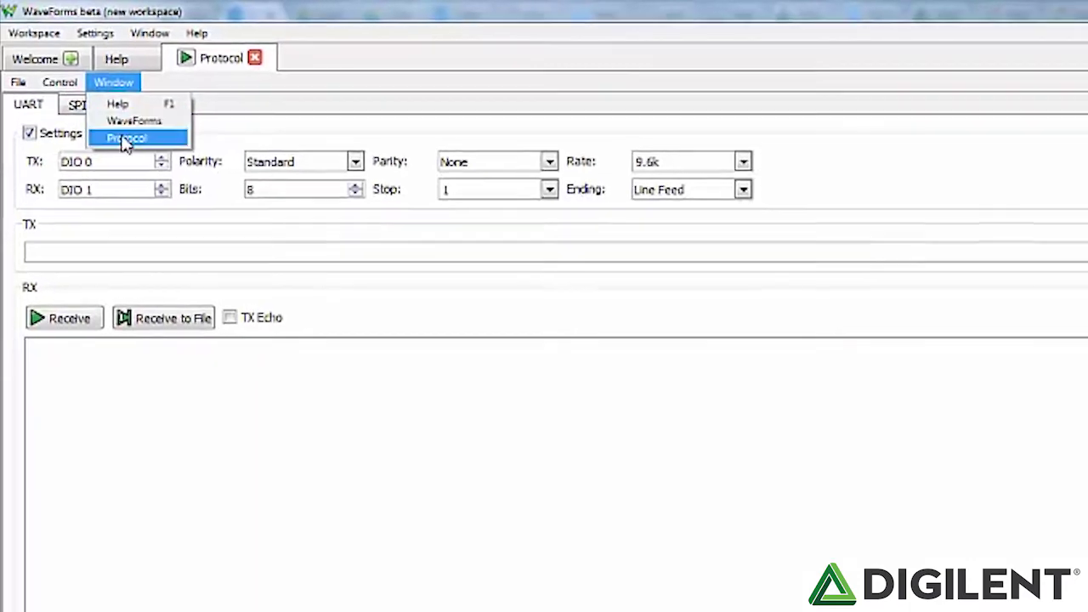
click(133, 120)
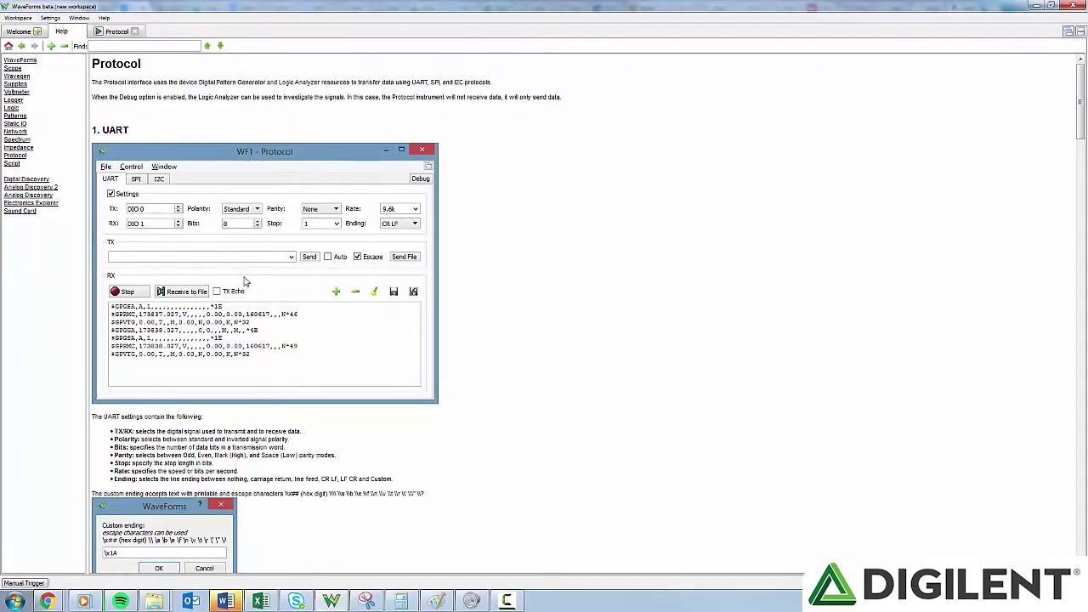
scroll(268, 124, down, 15)
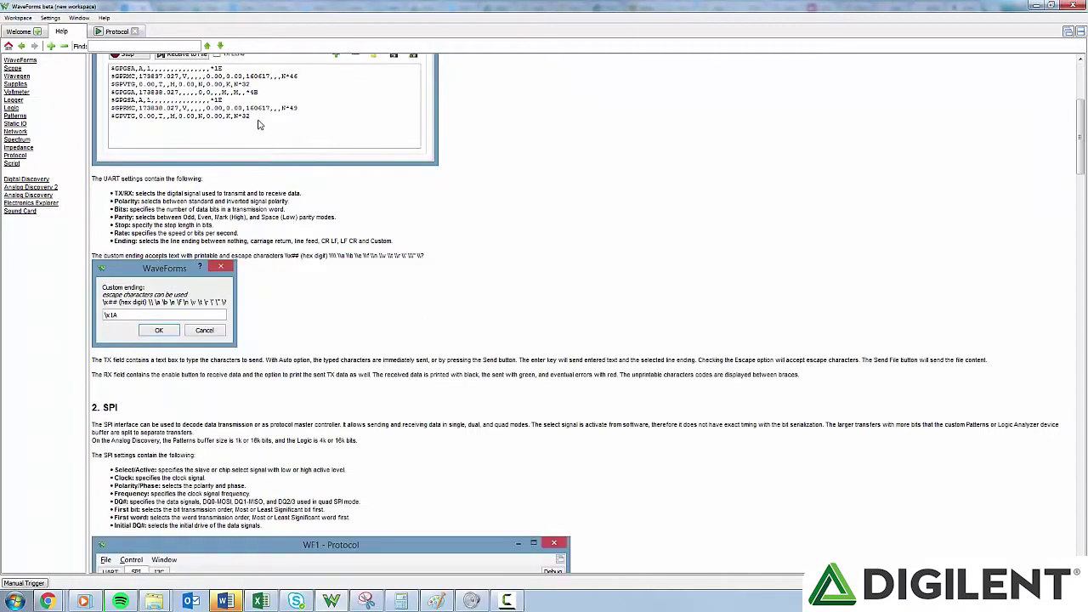
scroll(257, 126, down, 15)
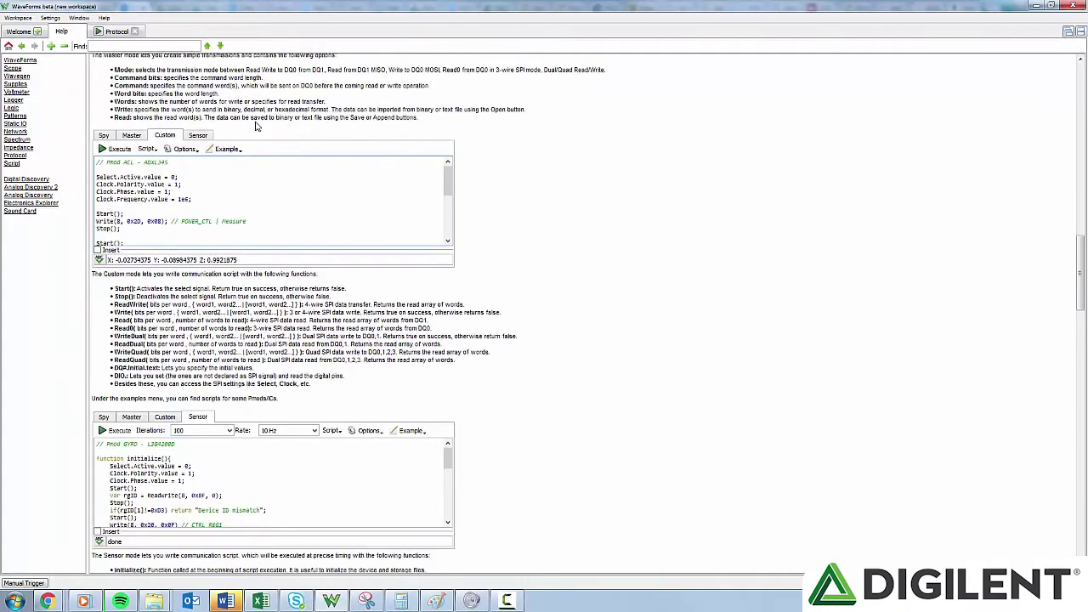
scroll(252, 123, up, 5)
click(126, 33)
Undock the Protocol instrument into its own window and dock it back into the main window.
click(60, 43)
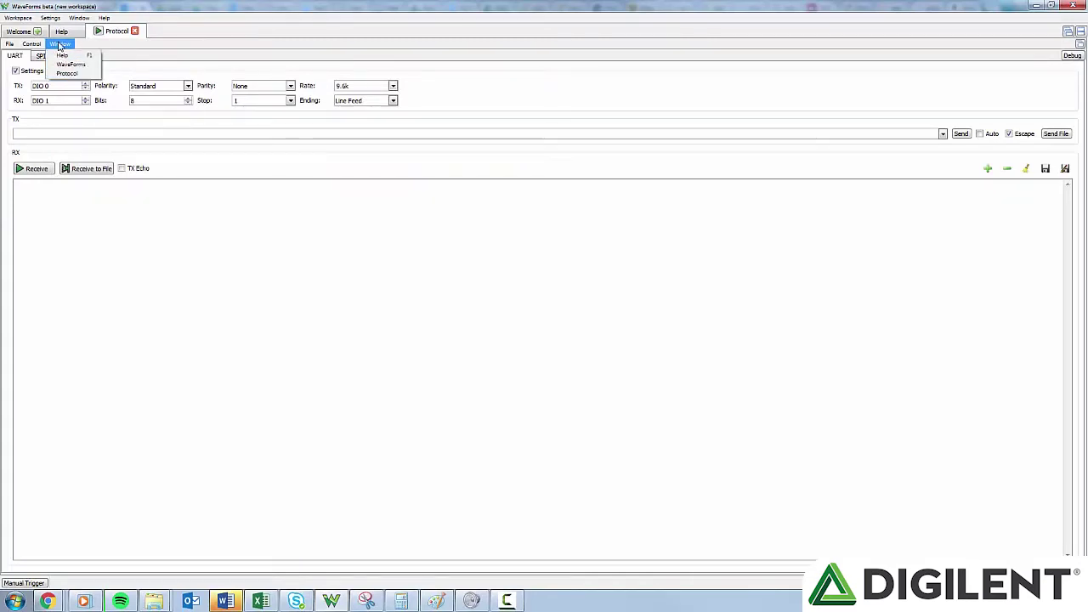
click(60, 44)
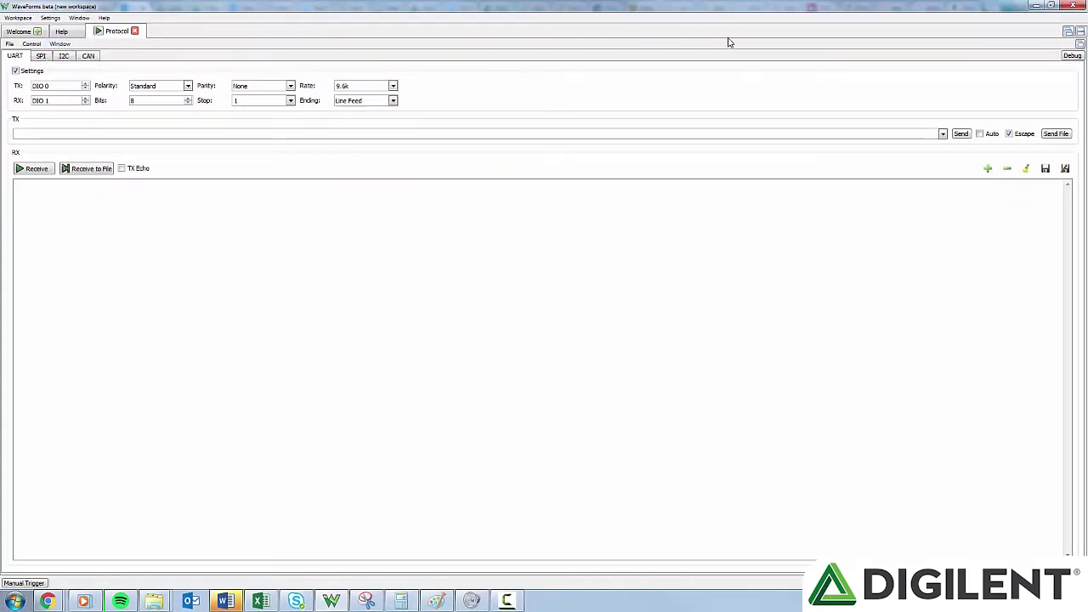
click(1079, 44)
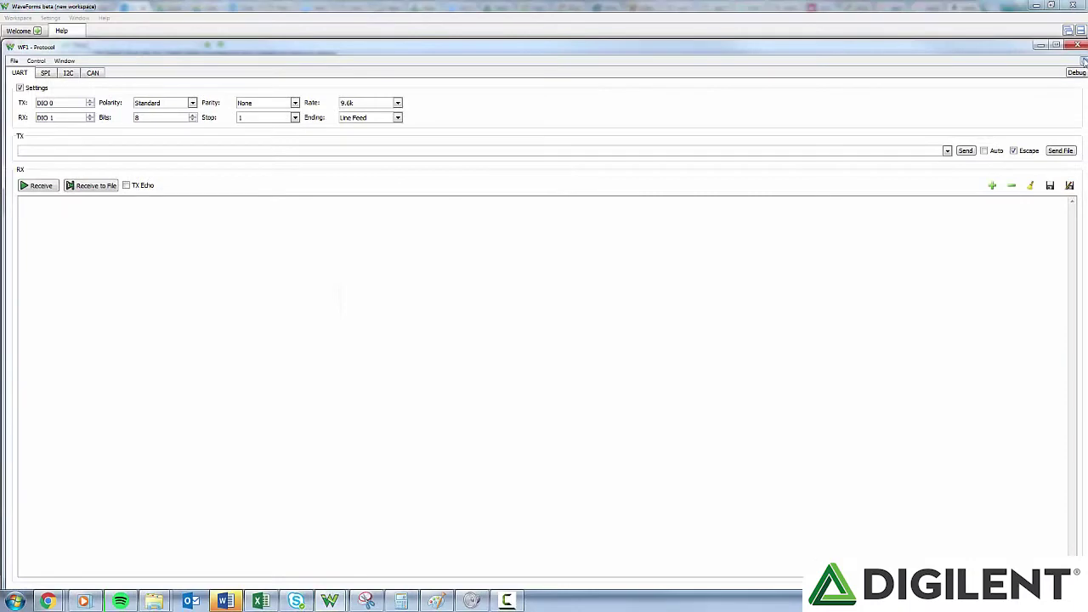
click(1083, 61)
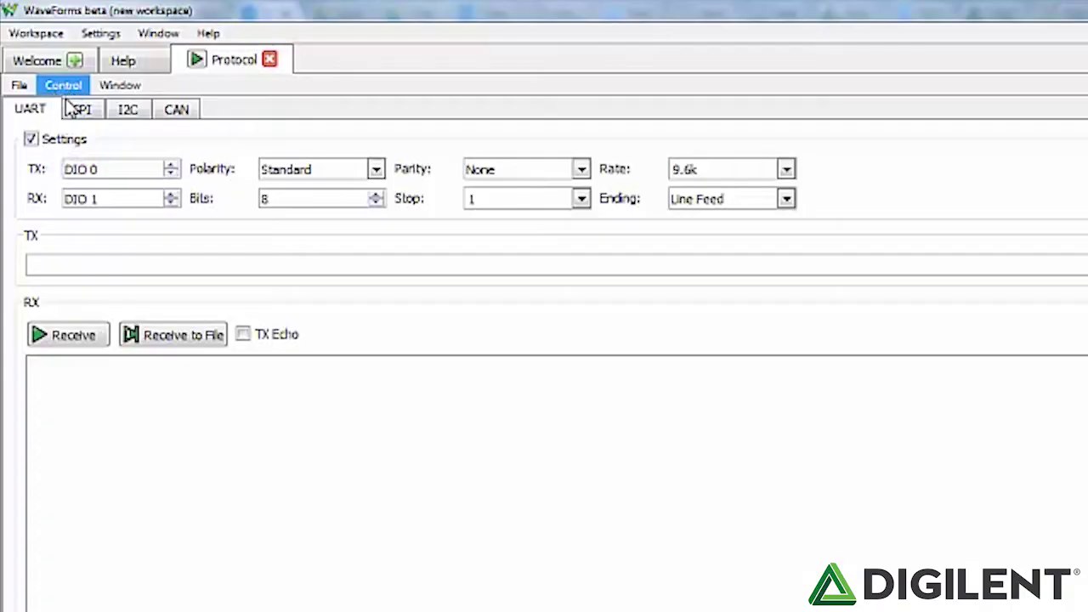
View the SPI and I2C protocol pages and return to the UART page.
click(76, 109)
click(33, 109)
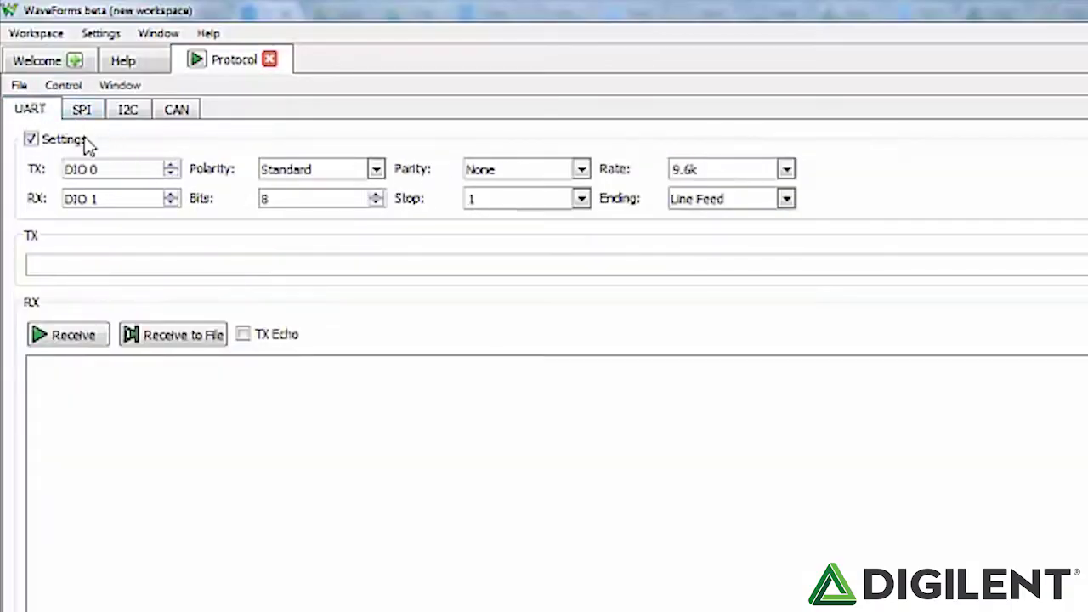
click(127, 112)
click(41, 113)
Hide the UART settings section and show it again.
click(31, 140)
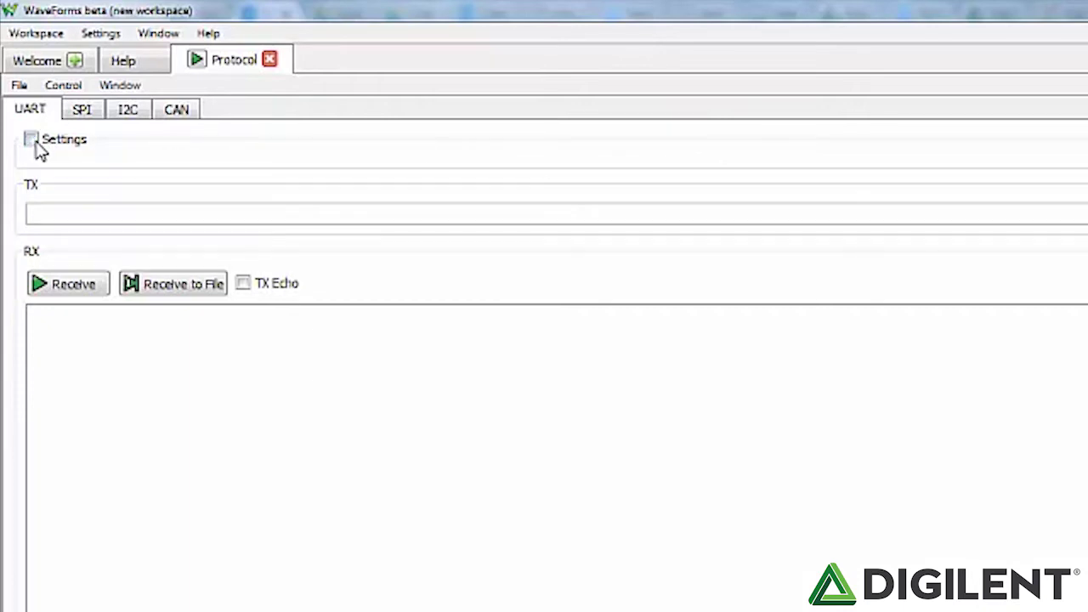
click(34, 143)
click(34, 143)
click(34, 142)
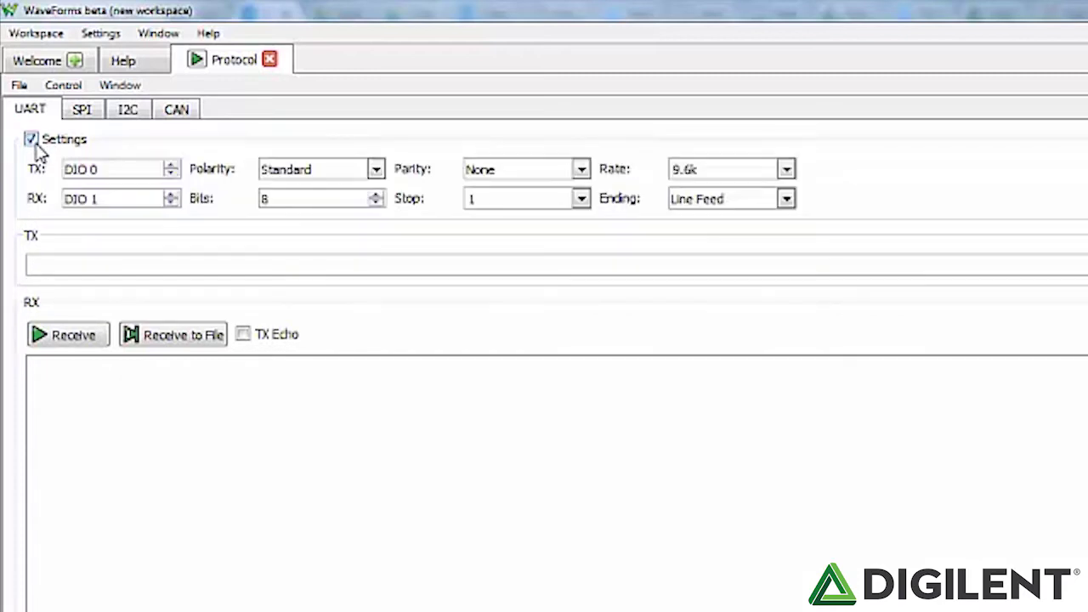
Assign the UART TX signal to DIO 7 and the RX signal to DIO 3.
click(171, 165)
click(172, 165)
click(111, 169)
key(Return)
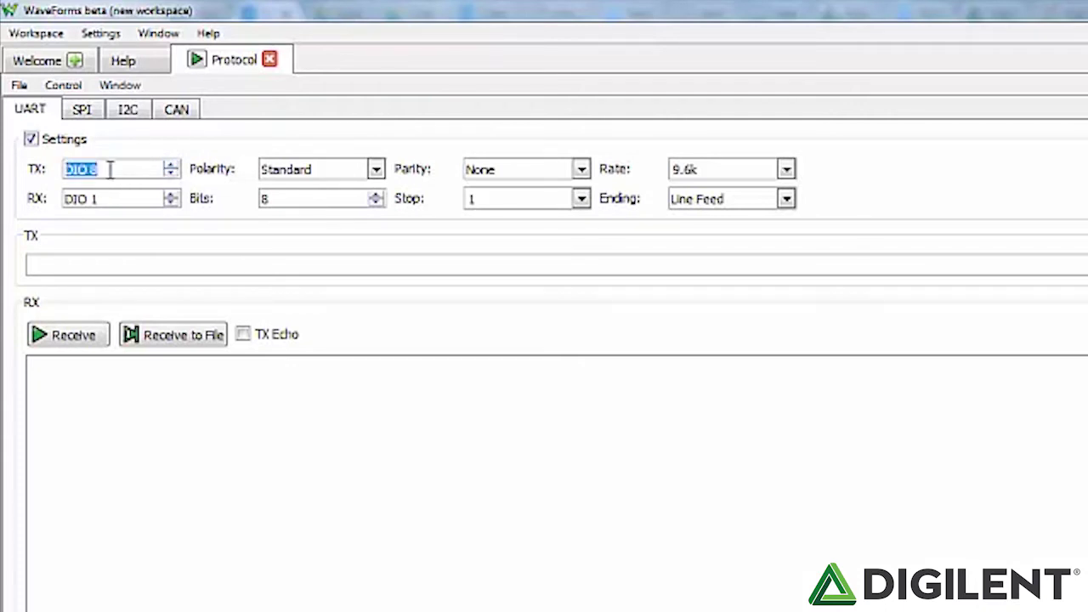
click(109, 197)
click(172, 174)
click(172, 194)
click(172, 194)
click(124, 196)
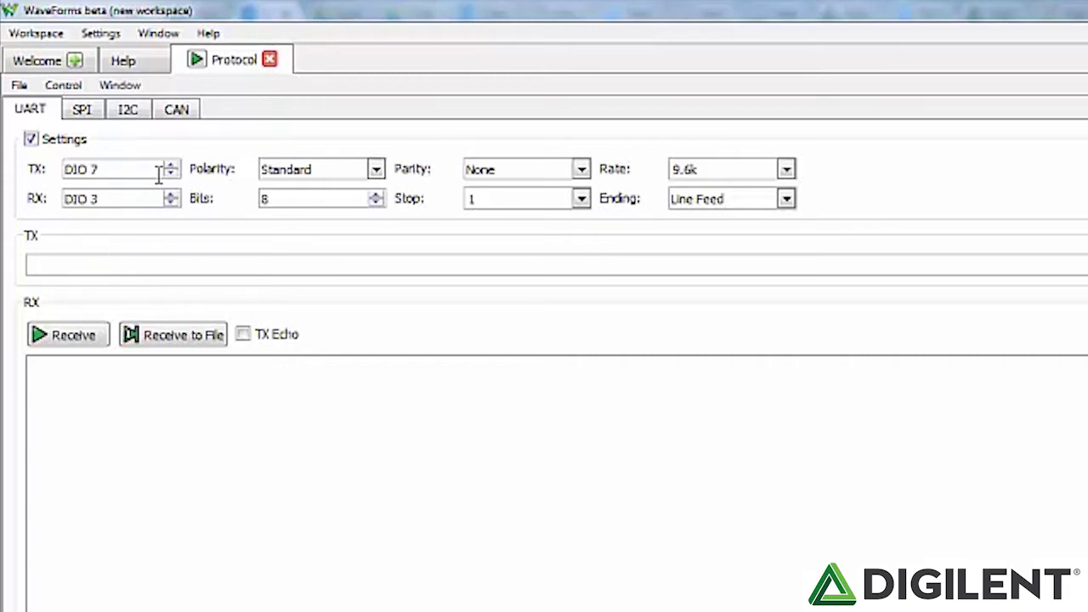
Set the UART polarity to Inverted and the number of data bits to 28.
click(372, 170)
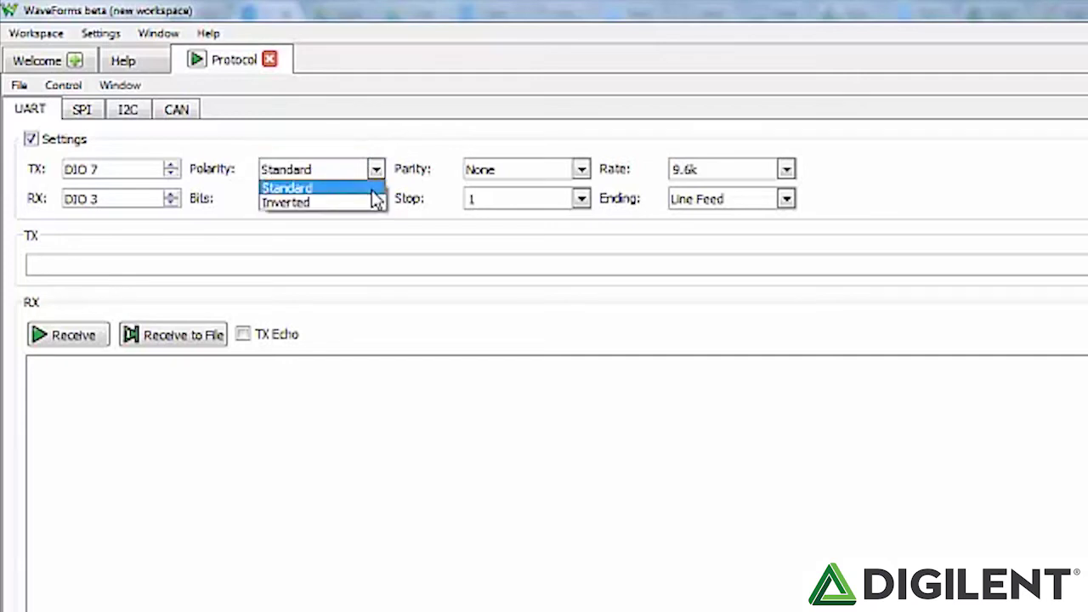
click(375, 204)
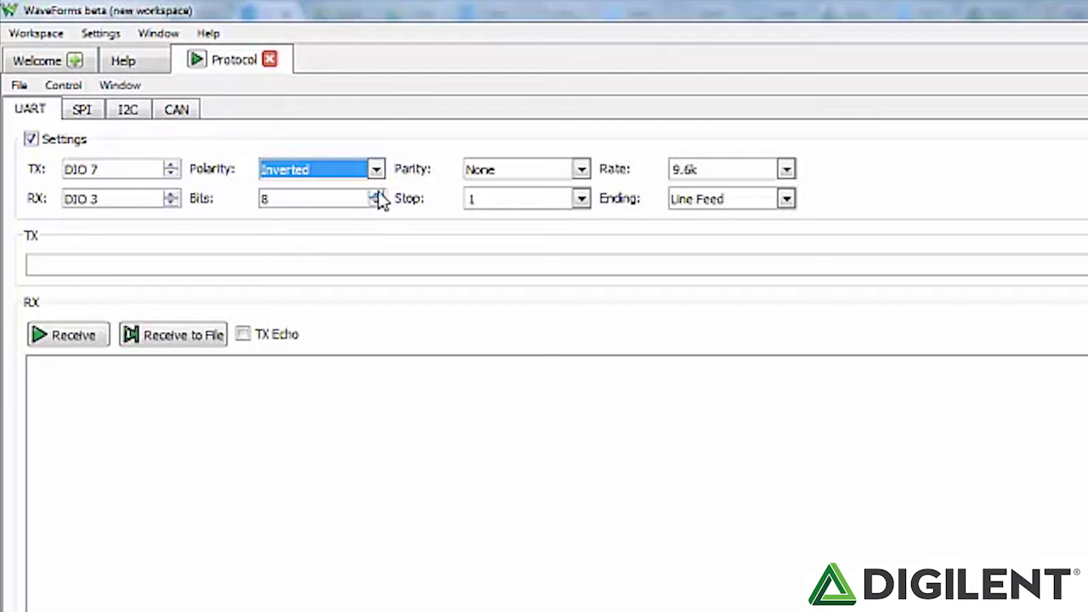
click(378, 194)
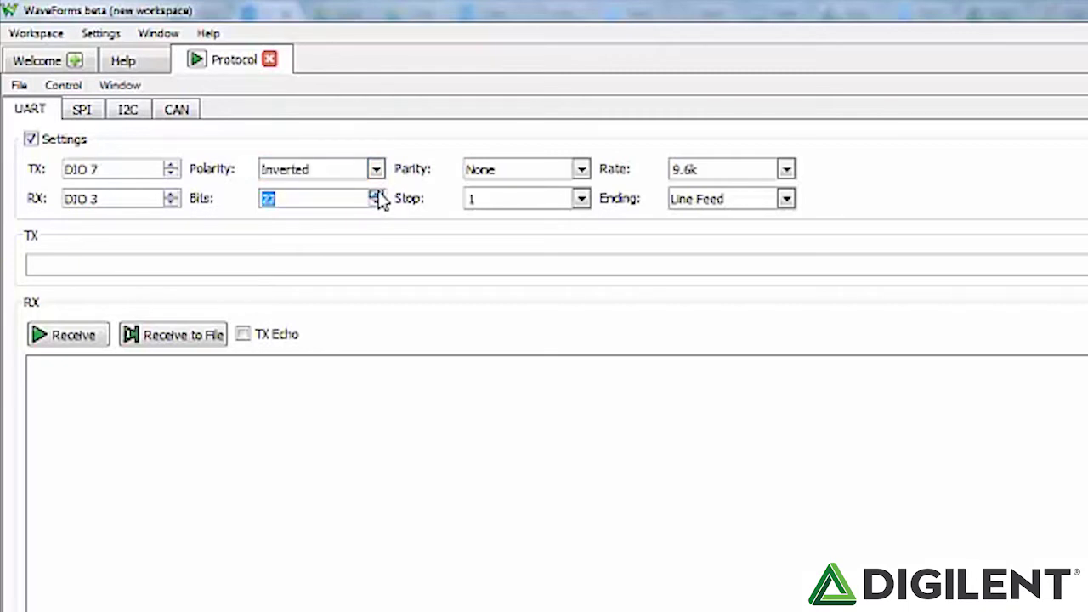
Examine the available UART parity and stop length options without changing either setting.
click(581, 169)
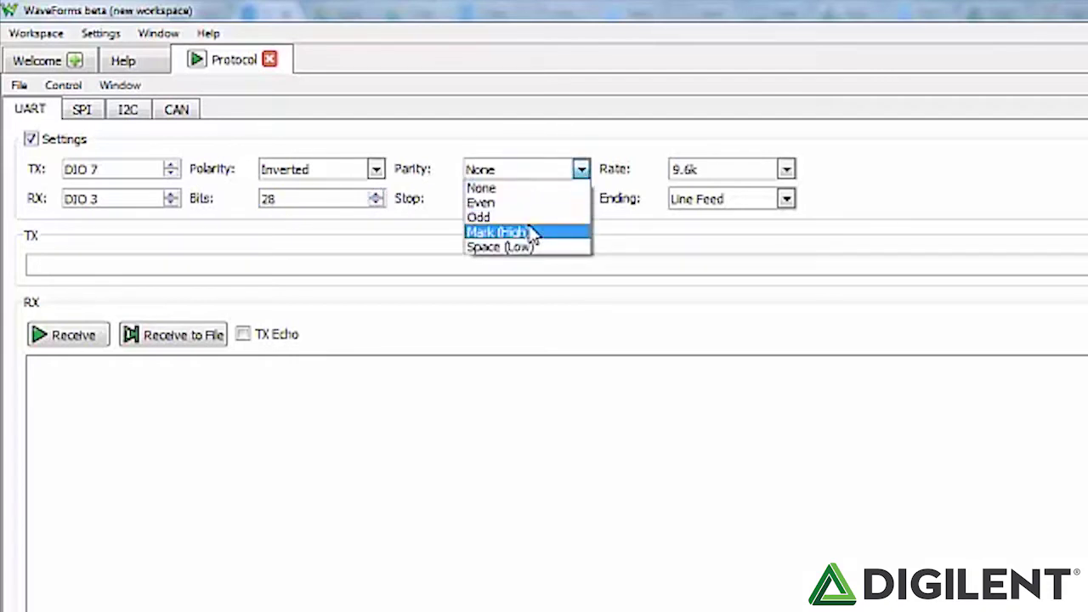
click(583, 171)
click(584, 170)
click(584, 170)
click(581, 199)
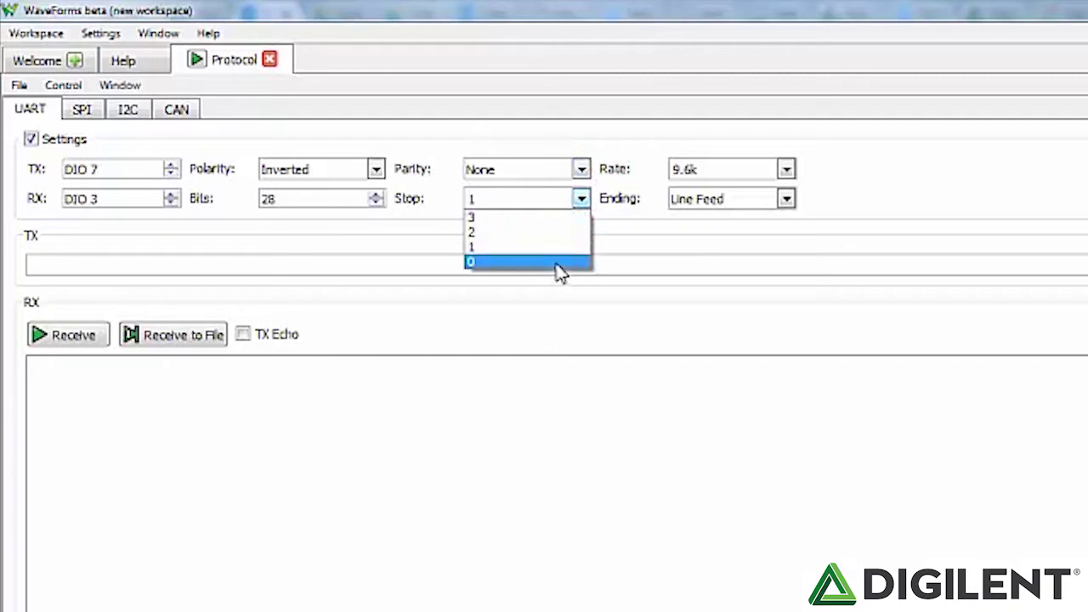
click(583, 202)
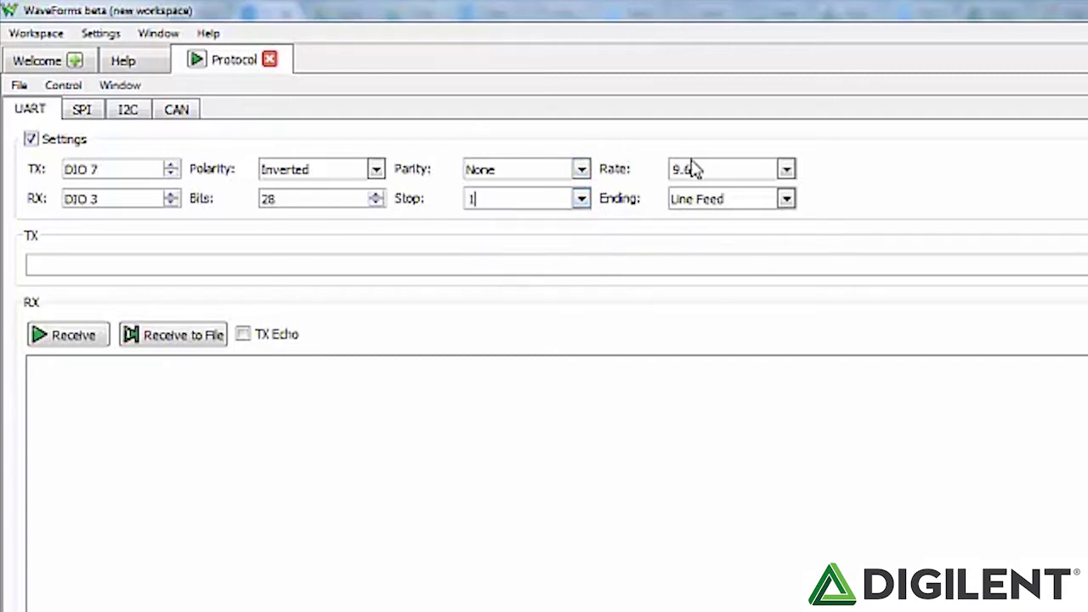
Examine the available UART rates and line ending options without changing either setting.
click(788, 173)
drag(791, 252, 792, 312)
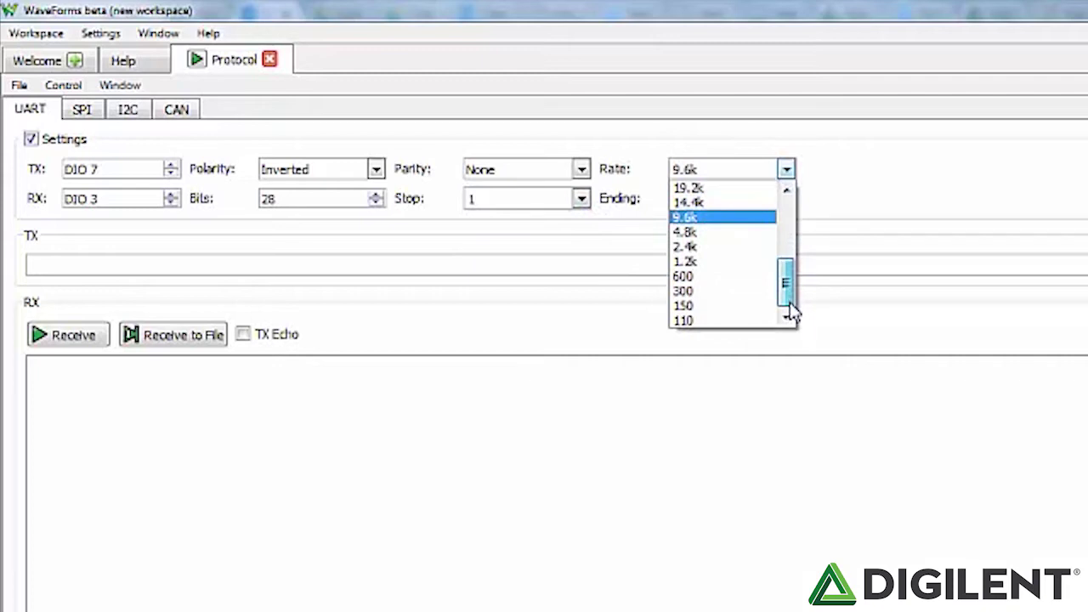
drag(791, 298, 799, 184)
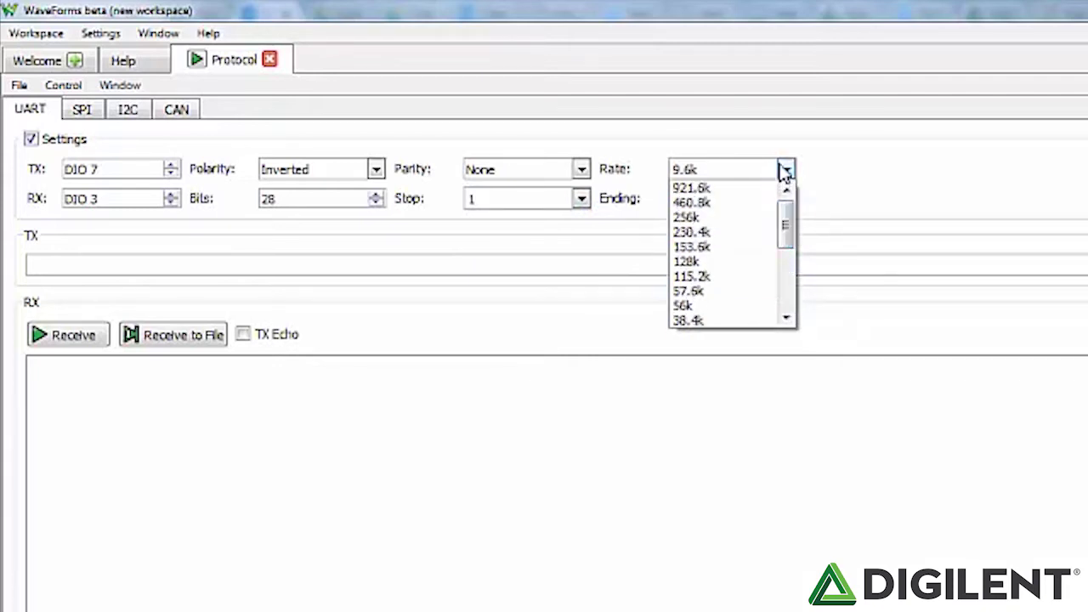
click(785, 172)
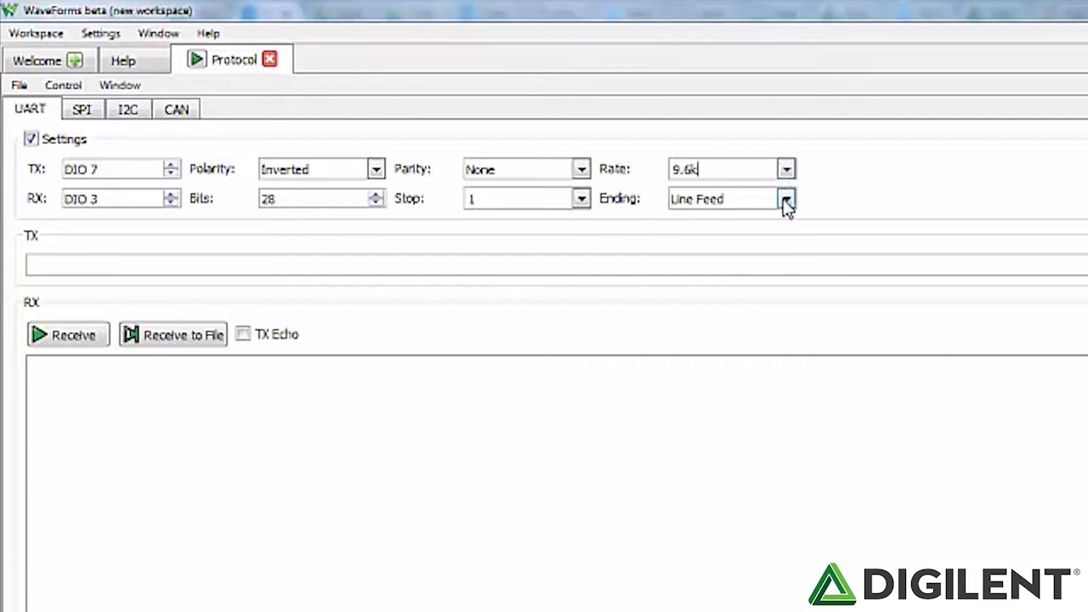
click(786, 201)
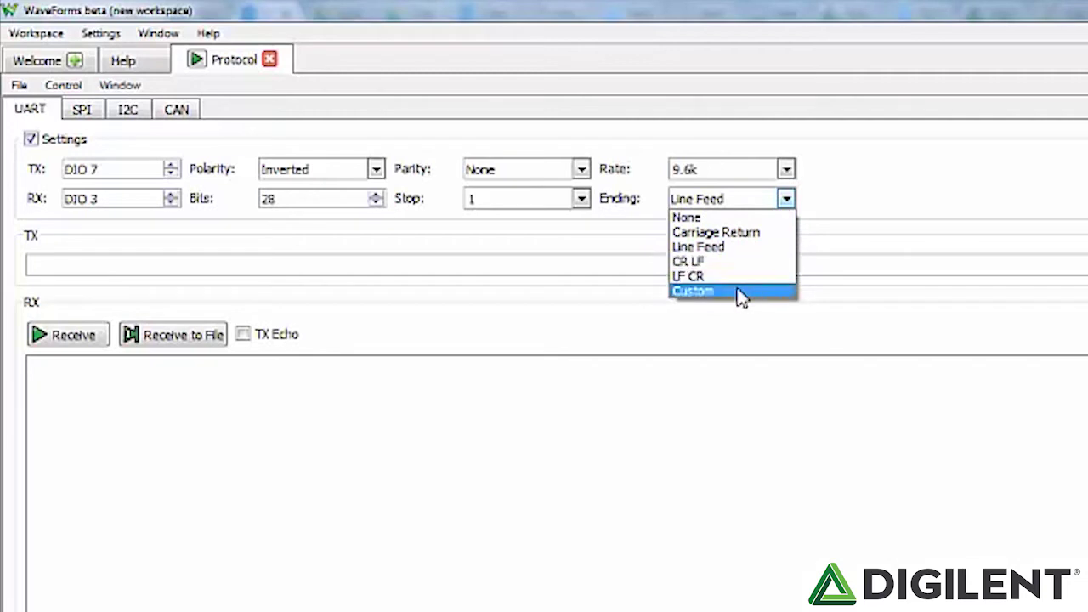
click(790, 200)
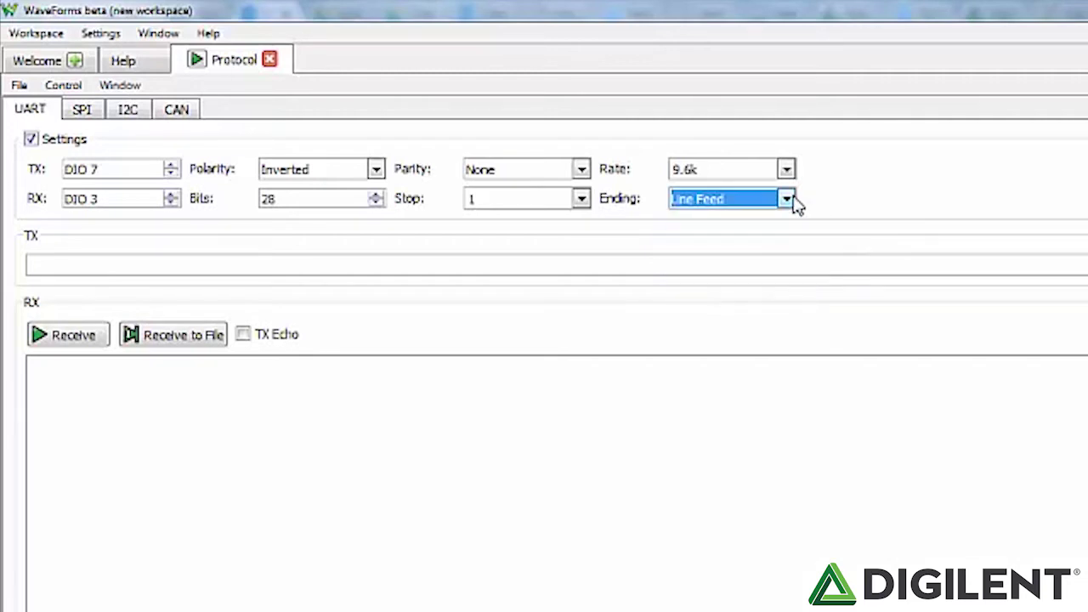
Enter "hello world" as the UART transmit text, and open and cancel the selection of a file to send.
click(174, 262)
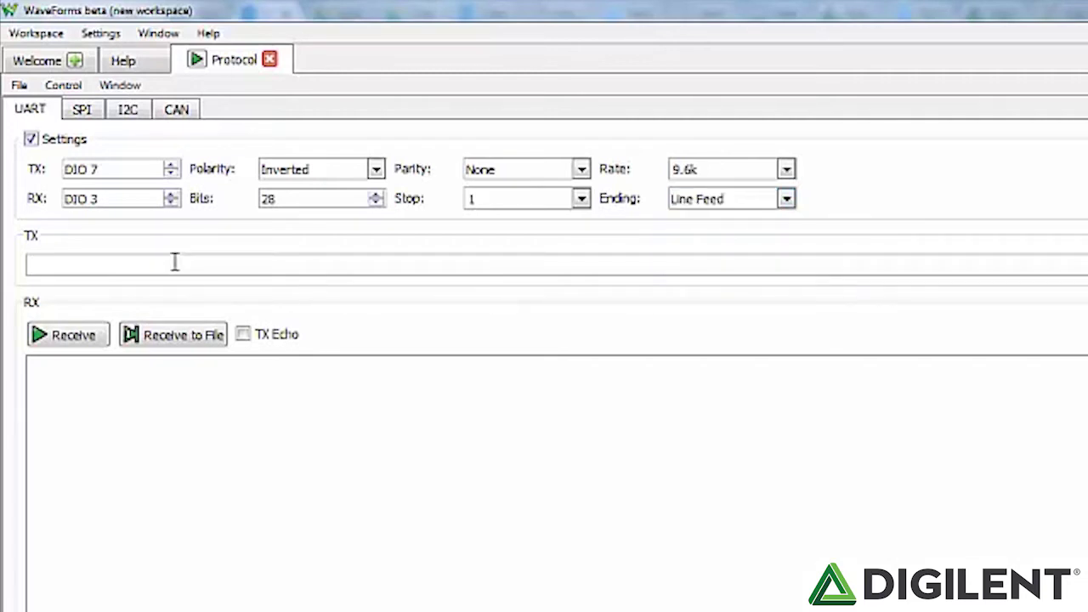
text(hello world)
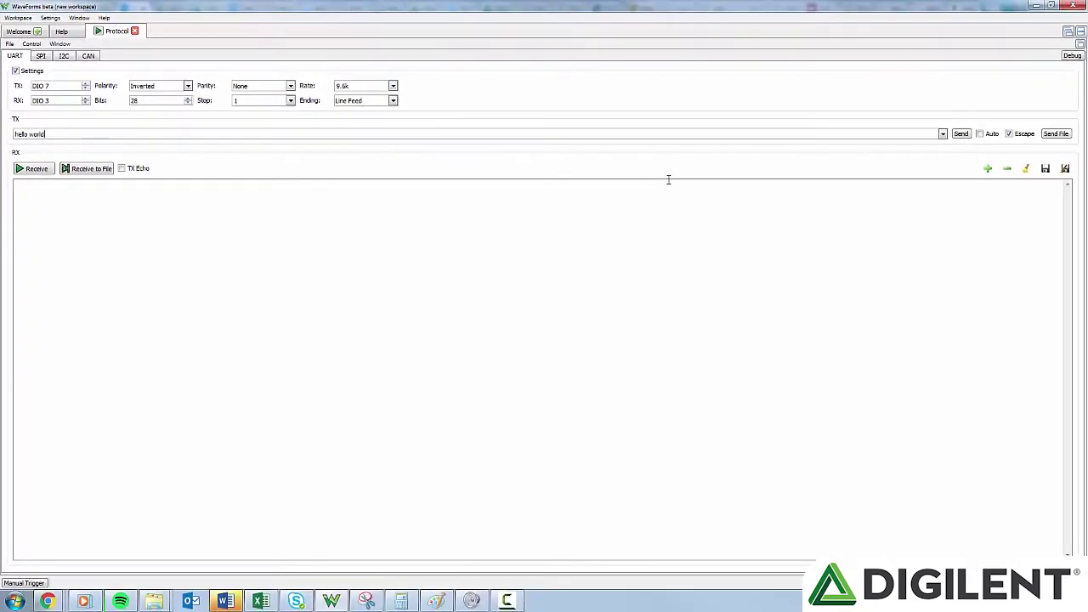
click(979, 134)
click(1054, 133)
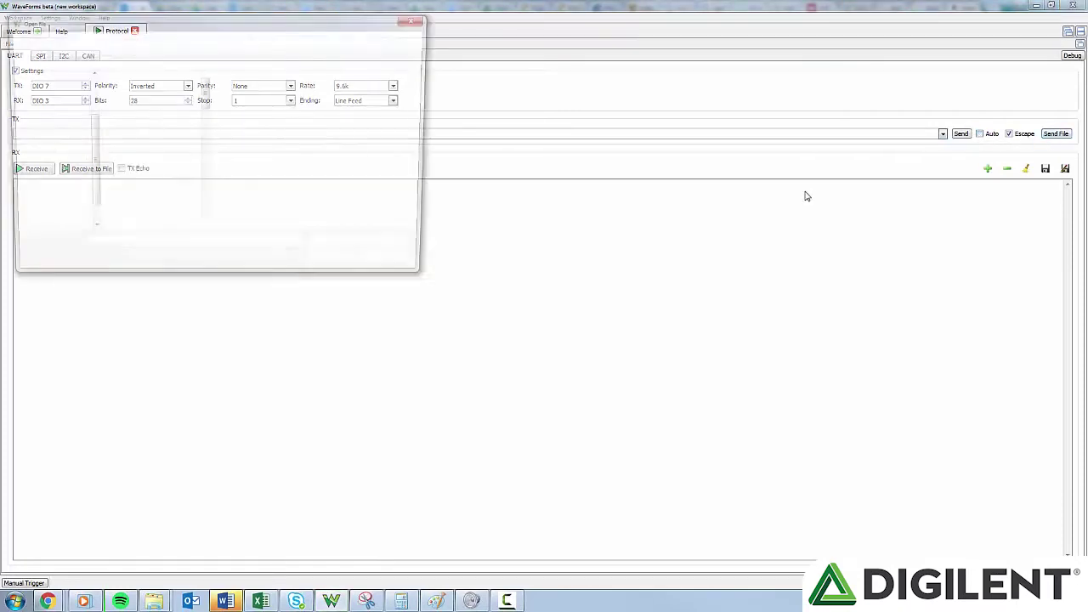
click(415, 19)
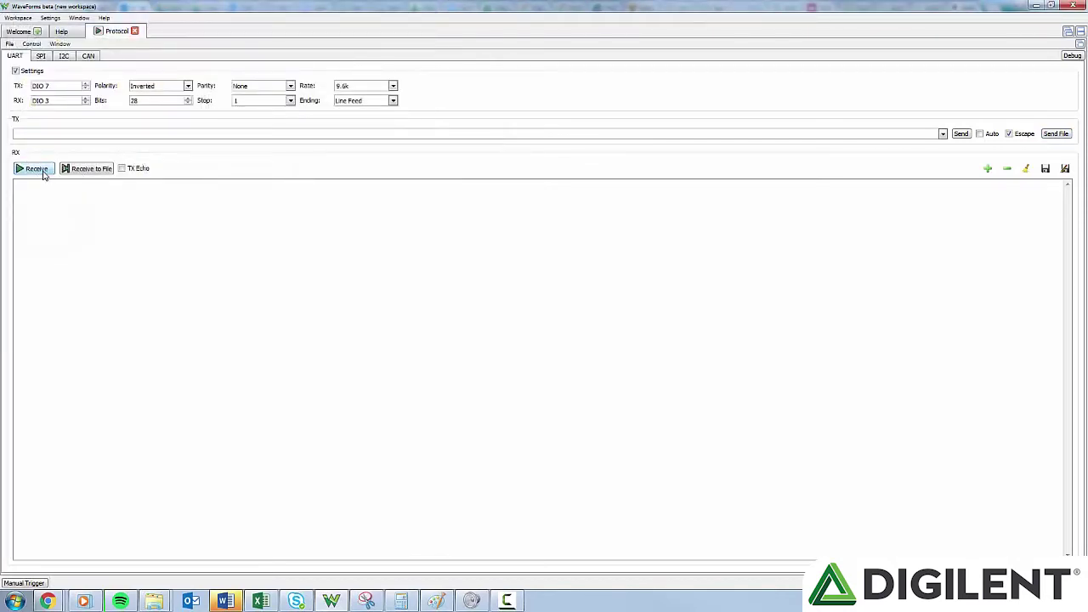
Transmit "hello world" over UART and clear the receive log.
click(104, 135)
text(hello world)
key(Return)
click(1027, 169)
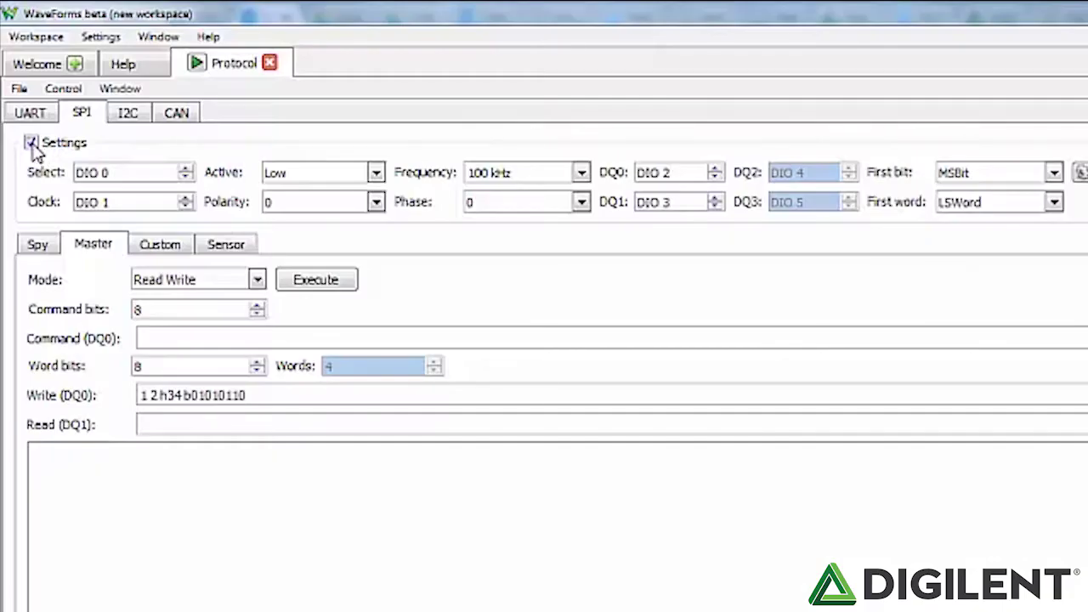
Hide the settings section of the SPI protocol page.
click(31, 144)
click(32, 143)
click(31, 144)
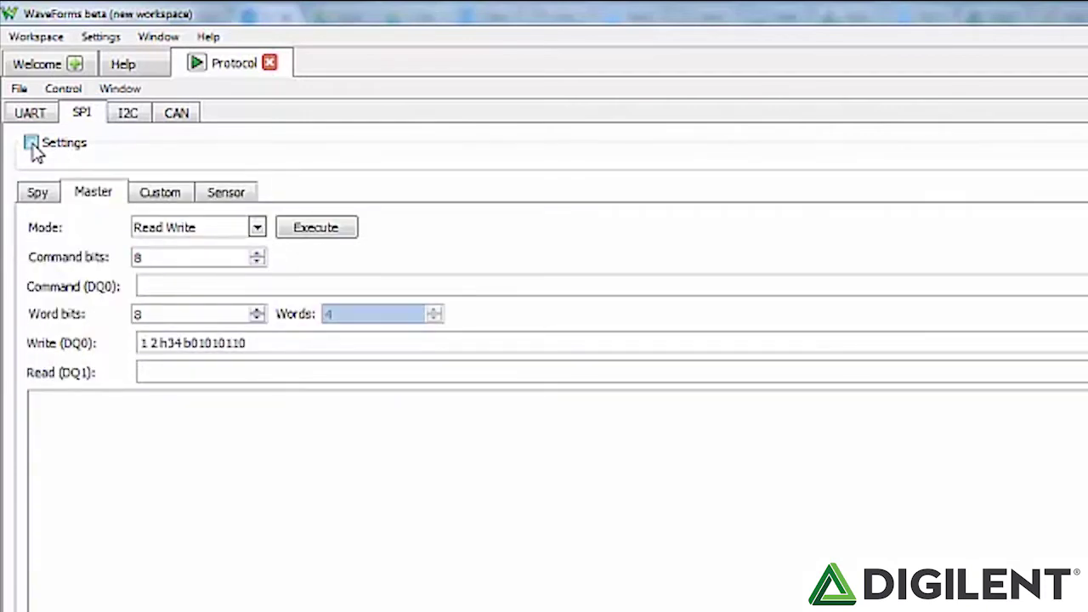
Show the settings section of the SPI page and set the Select line to DIO 8.
click(31, 144)
click(185, 168)
click(185, 168)
click(142, 164)
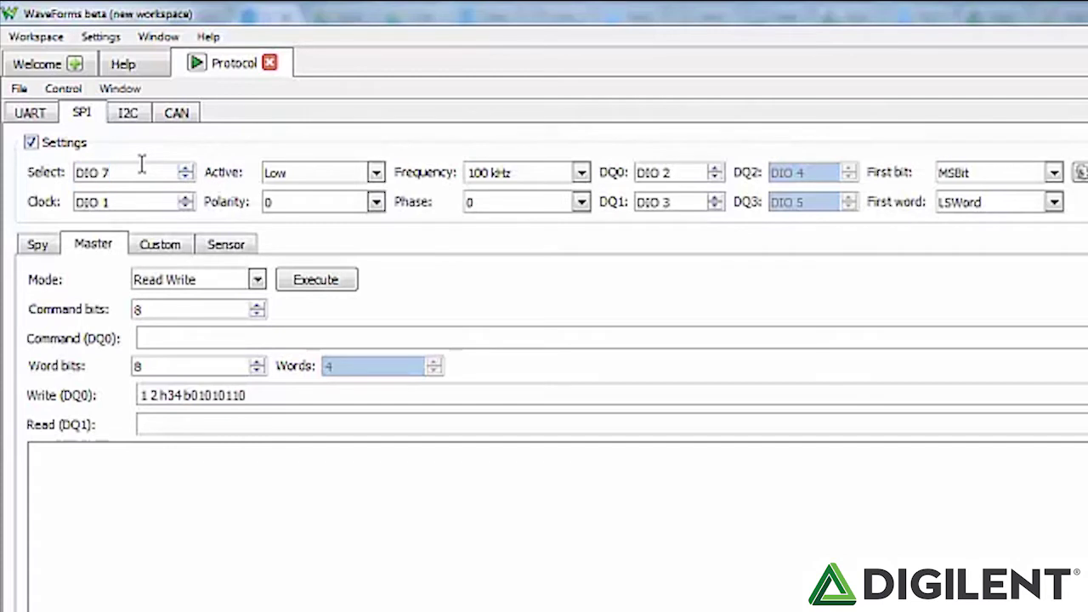
triple_click(141, 172)
Try other DIO pins for the SPI Clock line and return it to DIO 1.
click(185, 197)
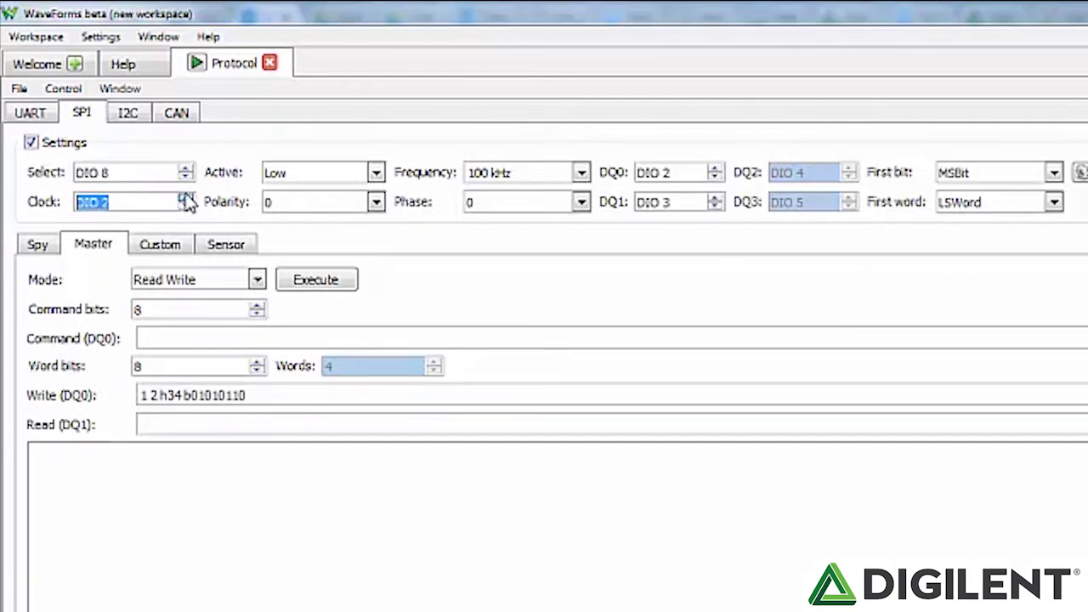
click(185, 207)
click(186, 207)
click(184, 197)
click(184, 197)
Examine the Active level and Polarity options, keeping Low and 0.
click(375, 173)
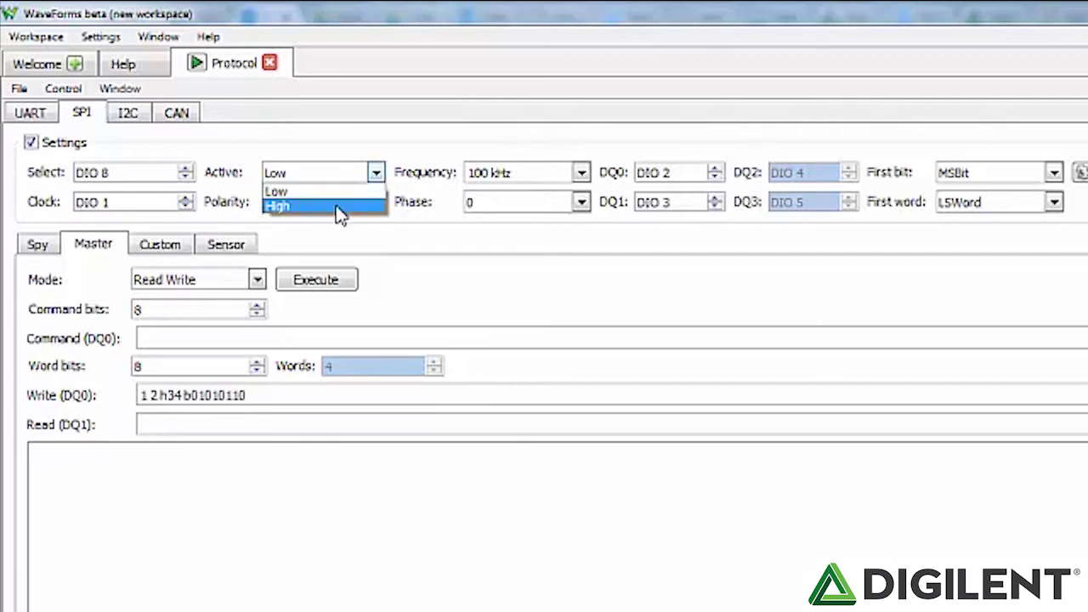
click(369, 190)
click(376, 201)
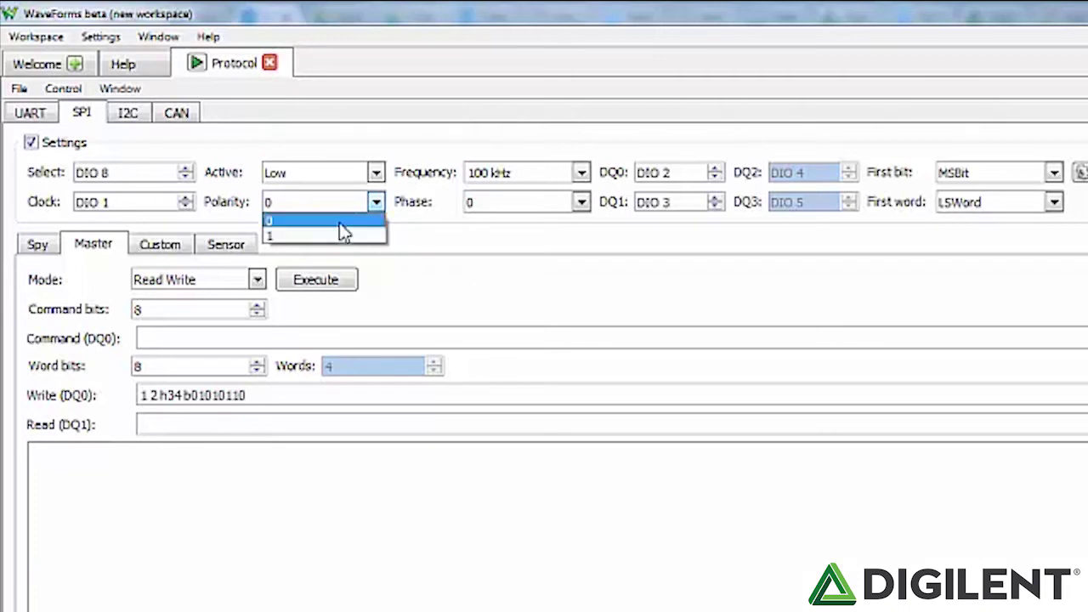
click(588, 174)
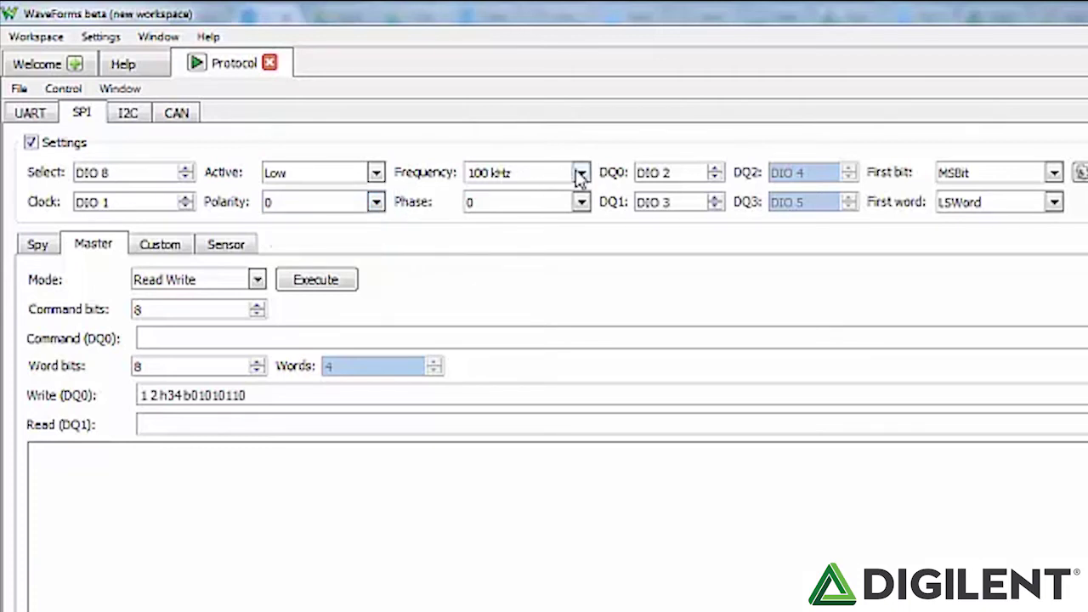
Examine the available SPI frequencies and Phase options, keeping 100 kHz and phase 0.
click(582, 172)
scroll(563, 213, down, 3)
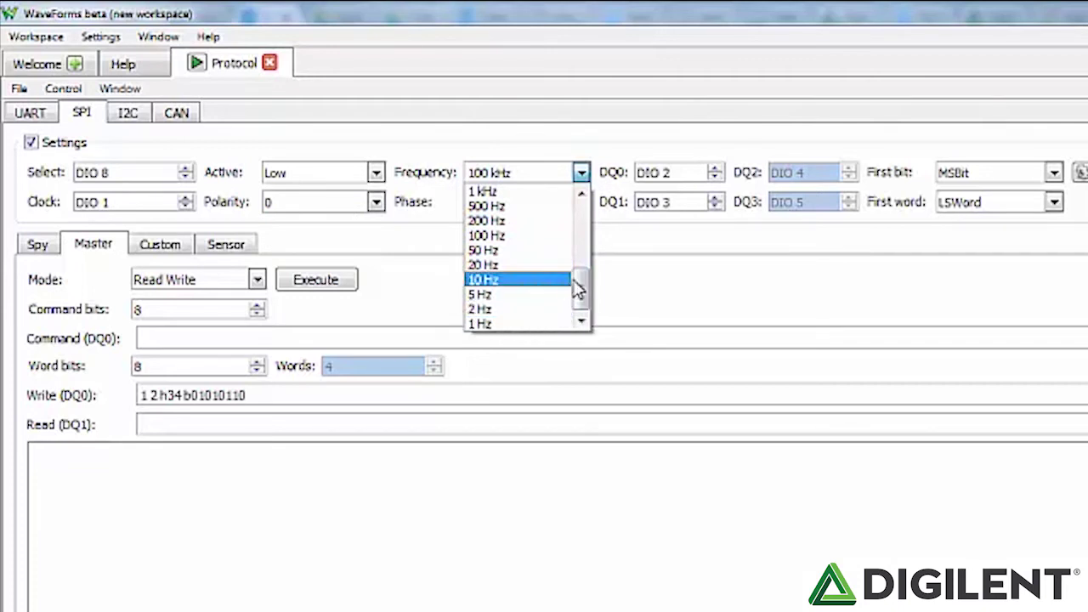
drag(583, 292, 579, 227)
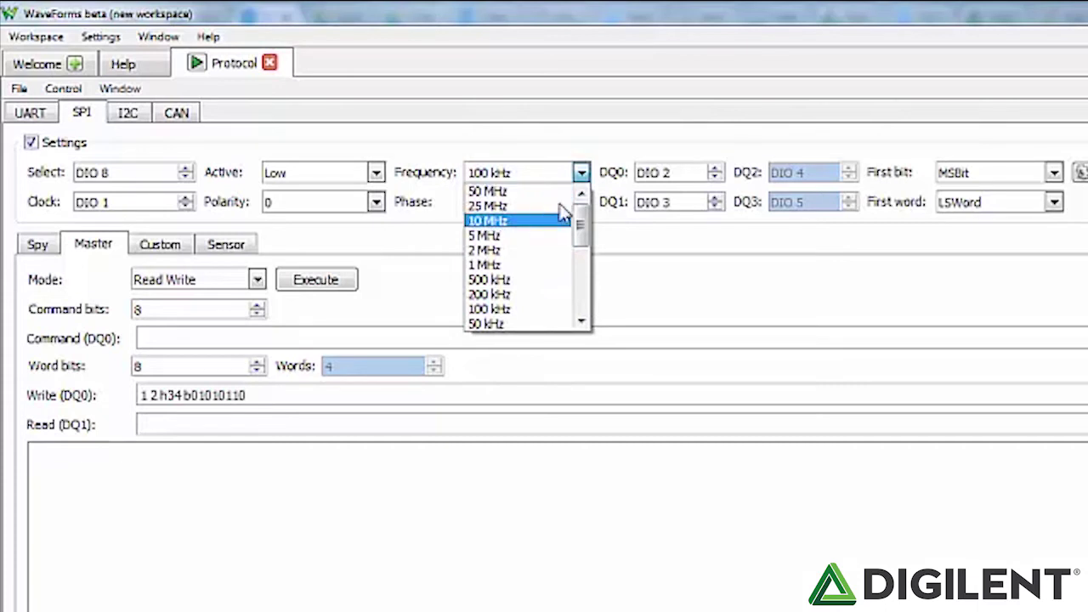
click(582, 179)
click(582, 202)
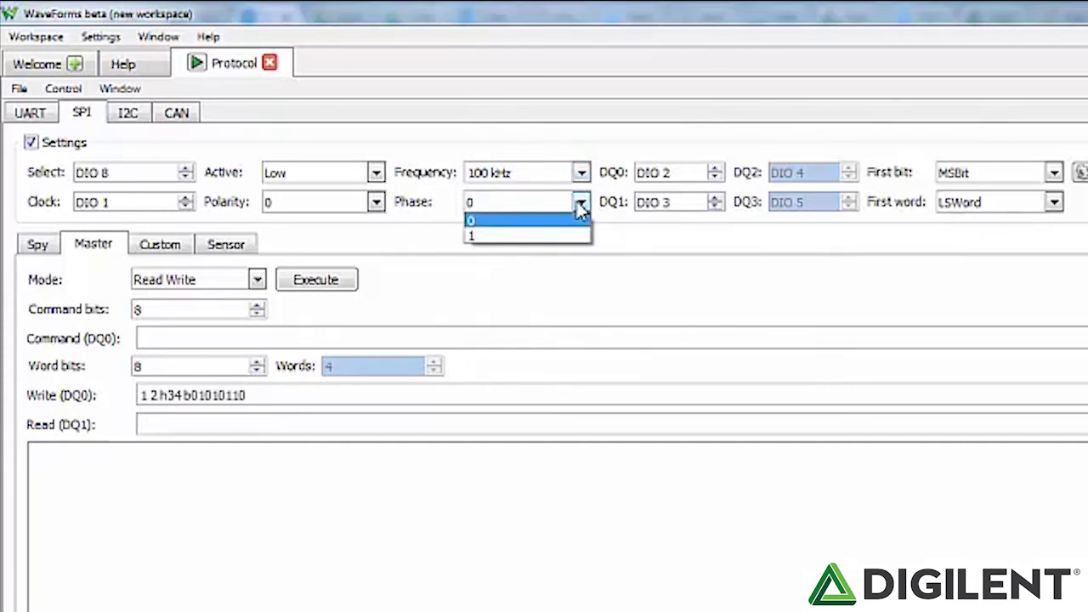
click(576, 219)
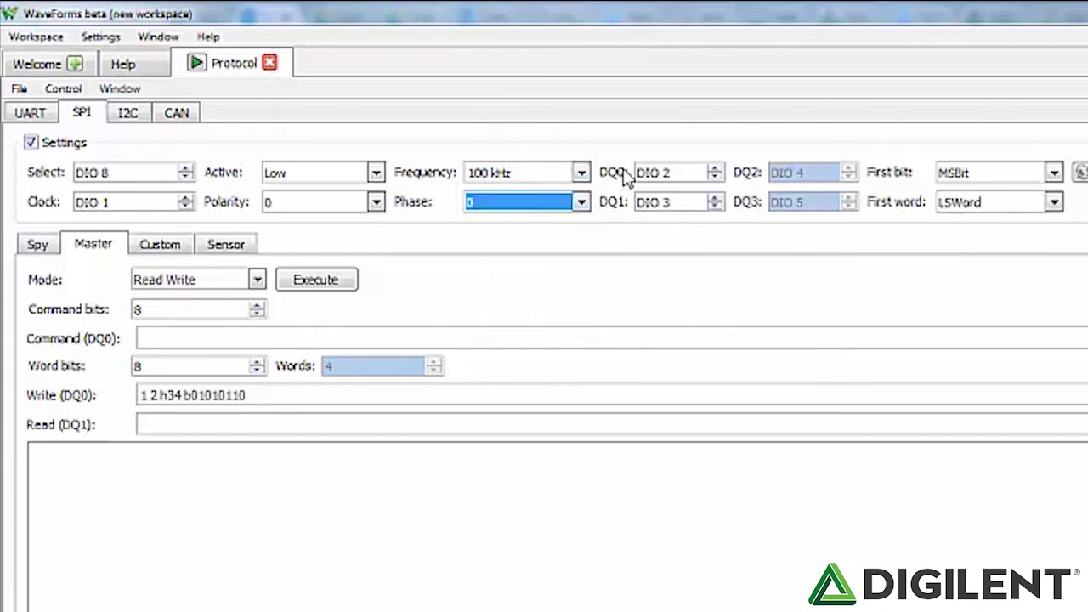
Assign the DQ0 line to DIO 5 and the DQ1 line to DIO 6.
click(715, 169)
click(724, 205)
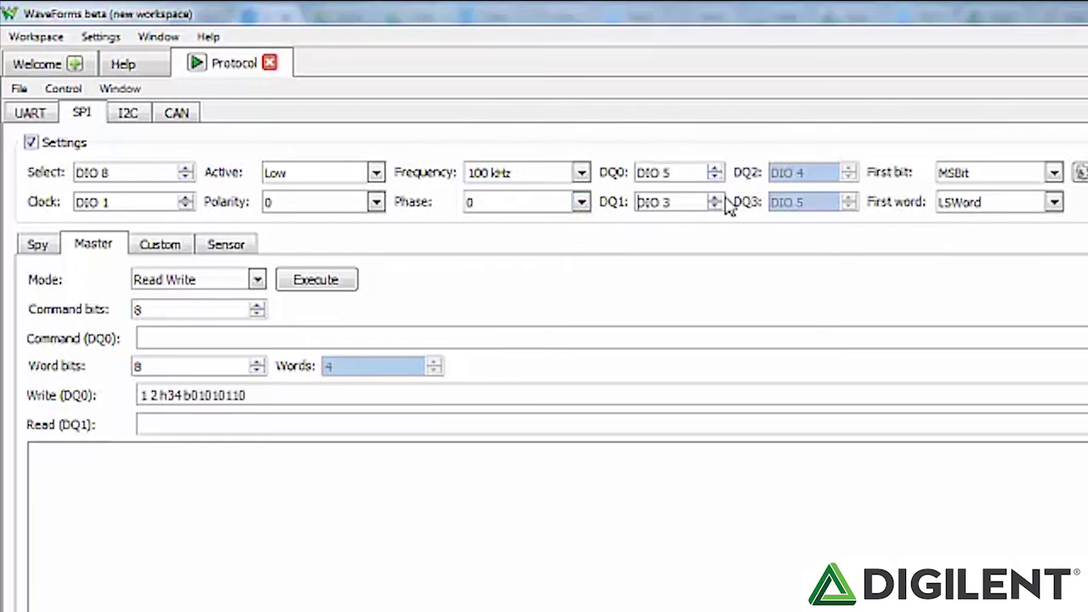
click(714, 199)
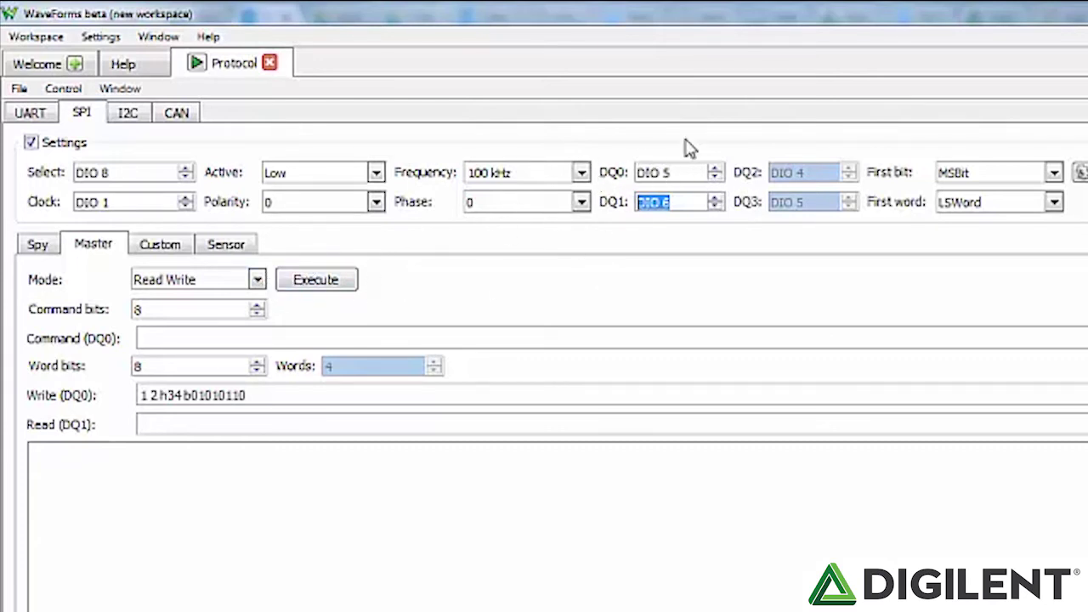
scroll(643, 204, down, 1)
Examine the First bit and First word order options, keeping MSBit and LSWord.
click(1053, 173)
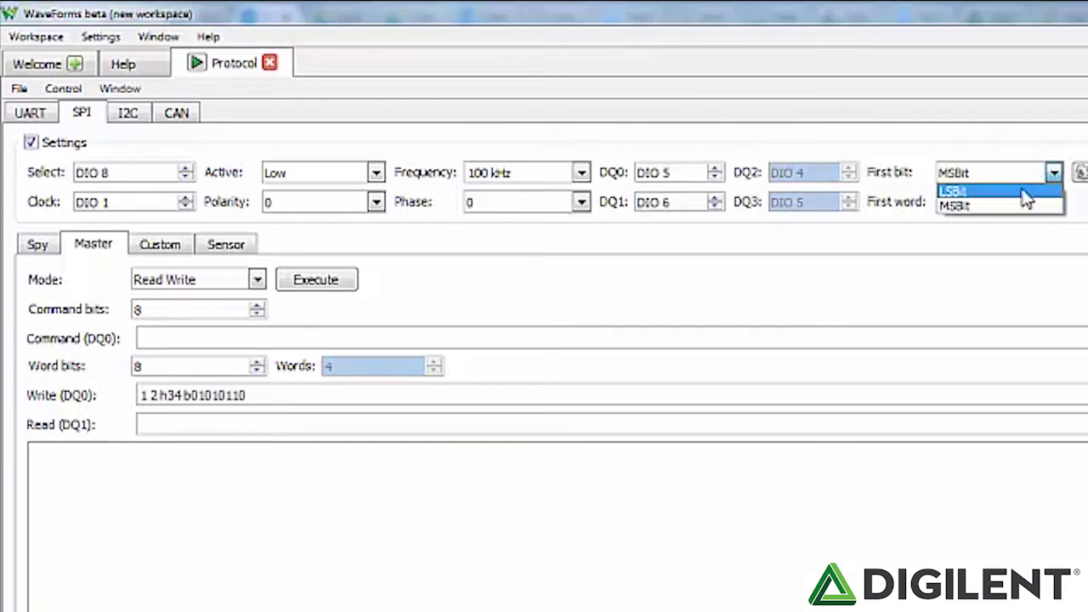
click(1054, 173)
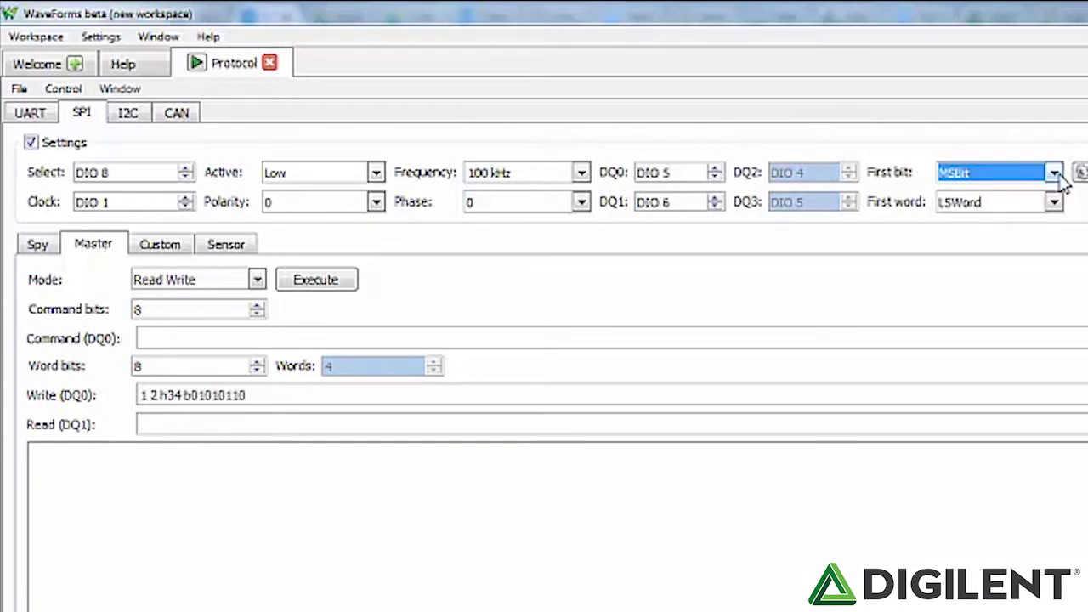
click(1054, 202)
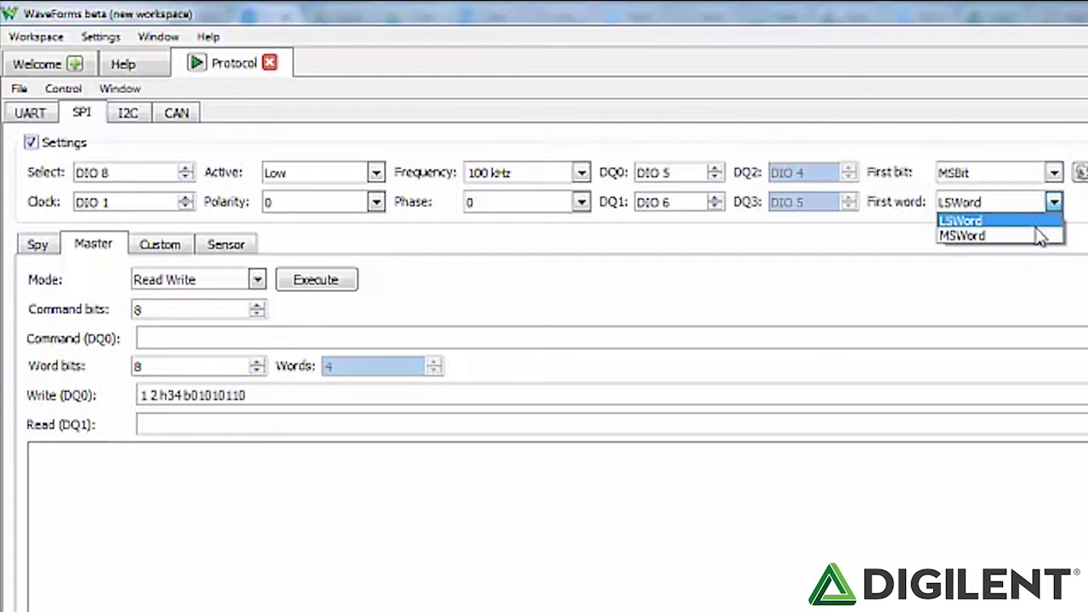
click(1057, 202)
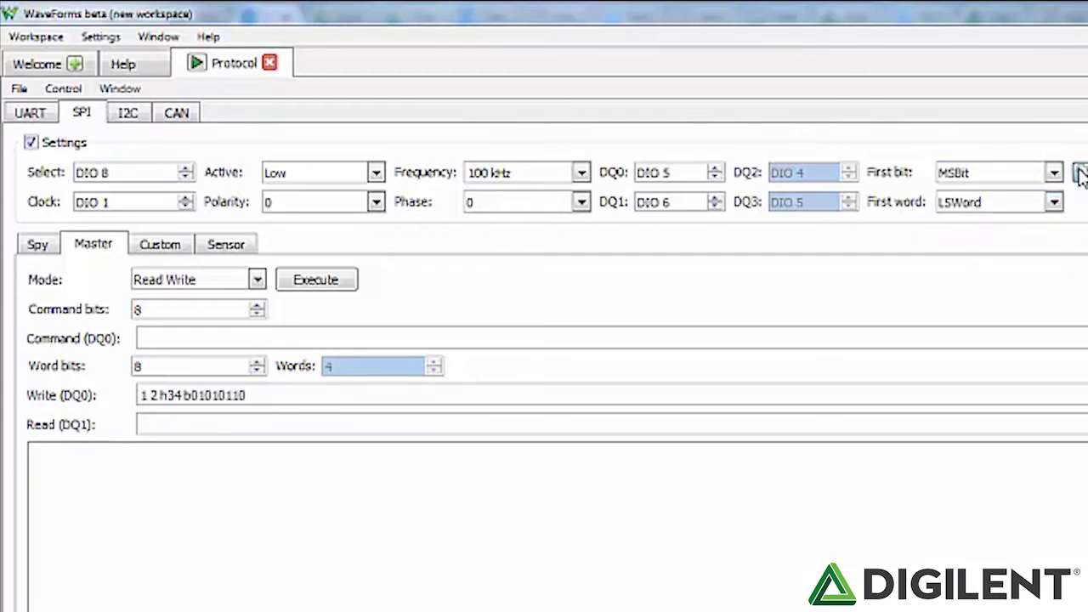
Open the initial DQ line states, set DQ0 to 0 and return it to 1.
click(1079, 173)
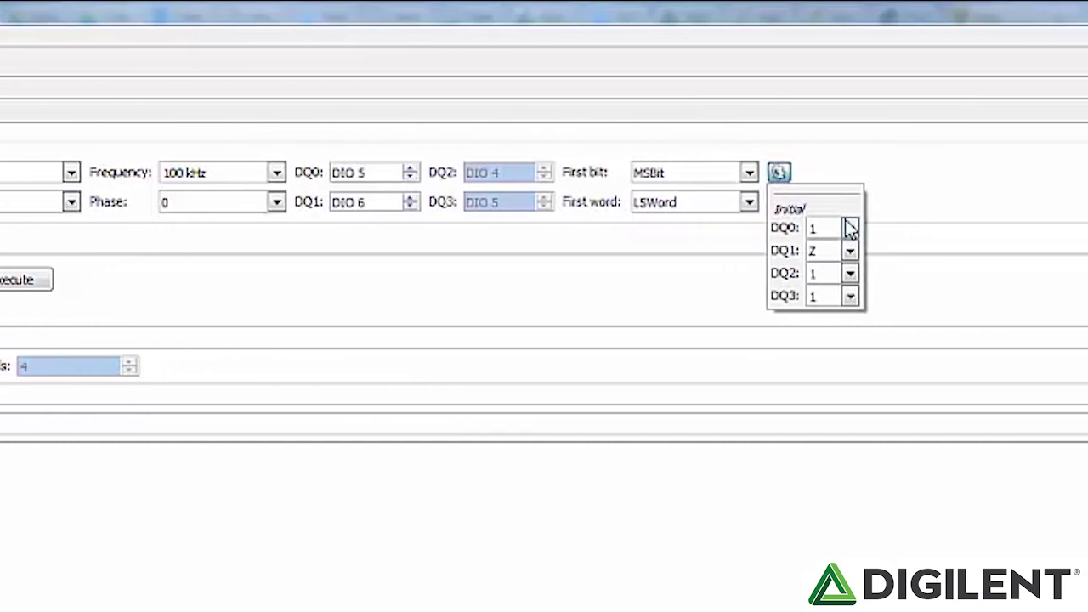
click(933, 228)
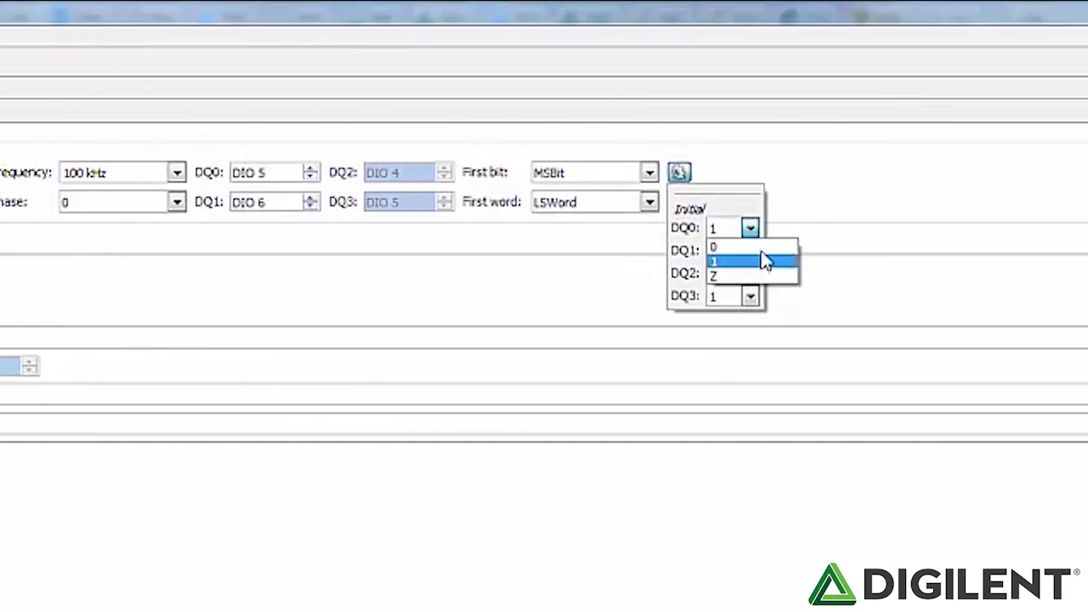
click(757, 248)
click(751, 228)
click(756, 263)
click(817, 194)
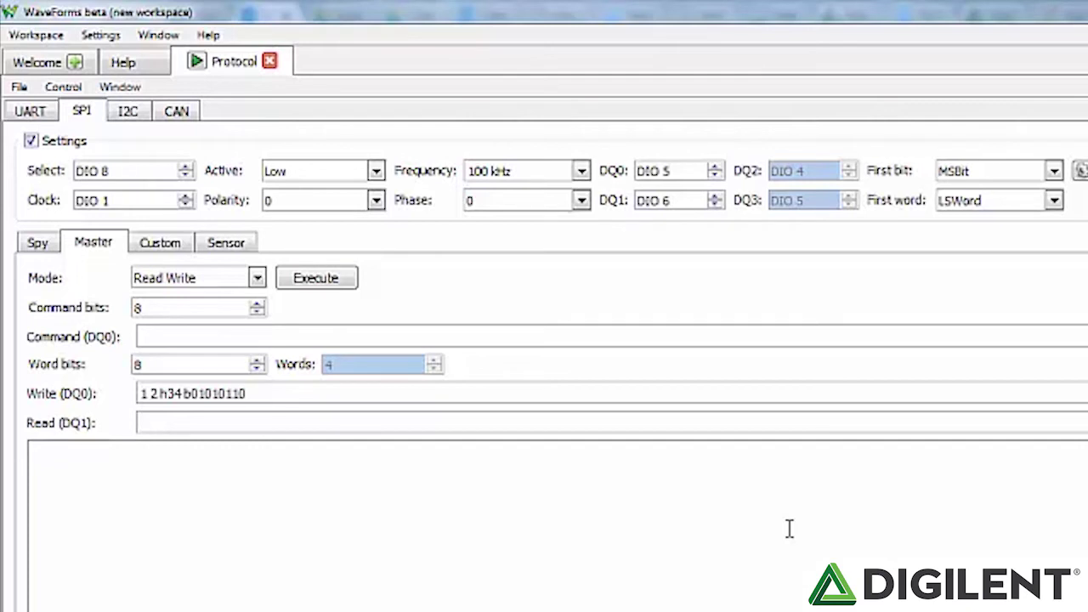
Review the SPI Master modes, keep Read Write, and set the command bits to 11.
click(256, 278)
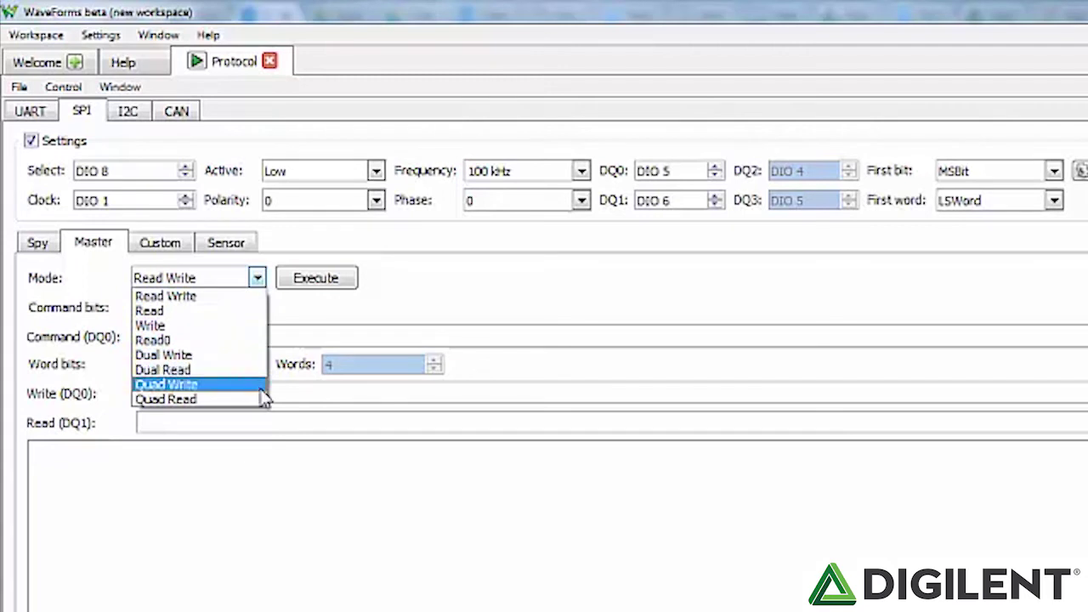
click(255, 296)
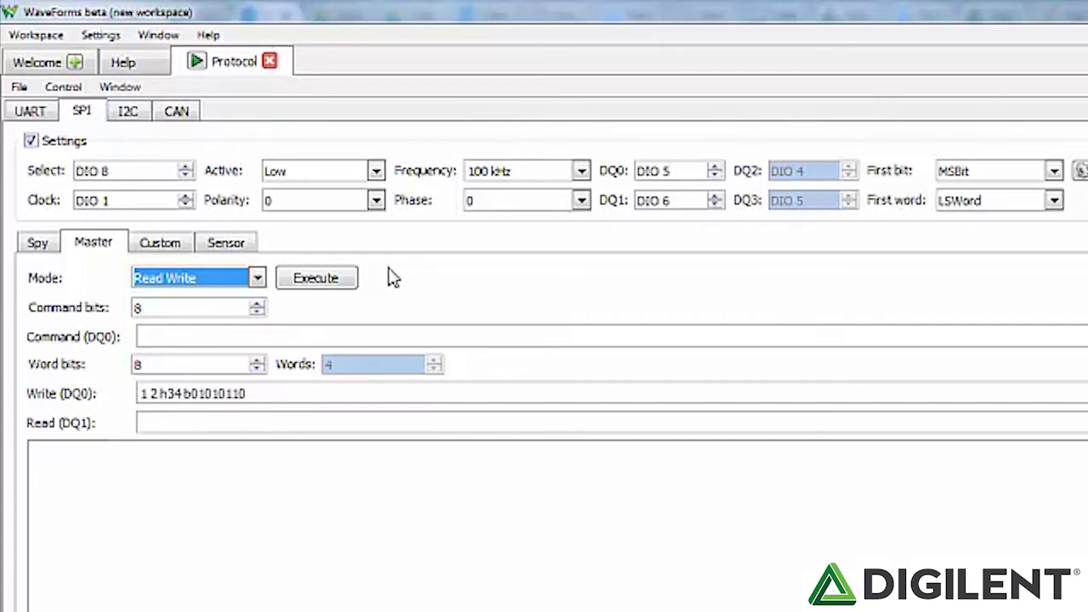
click(260, 310)
click(257, 303)
click(257, 303)
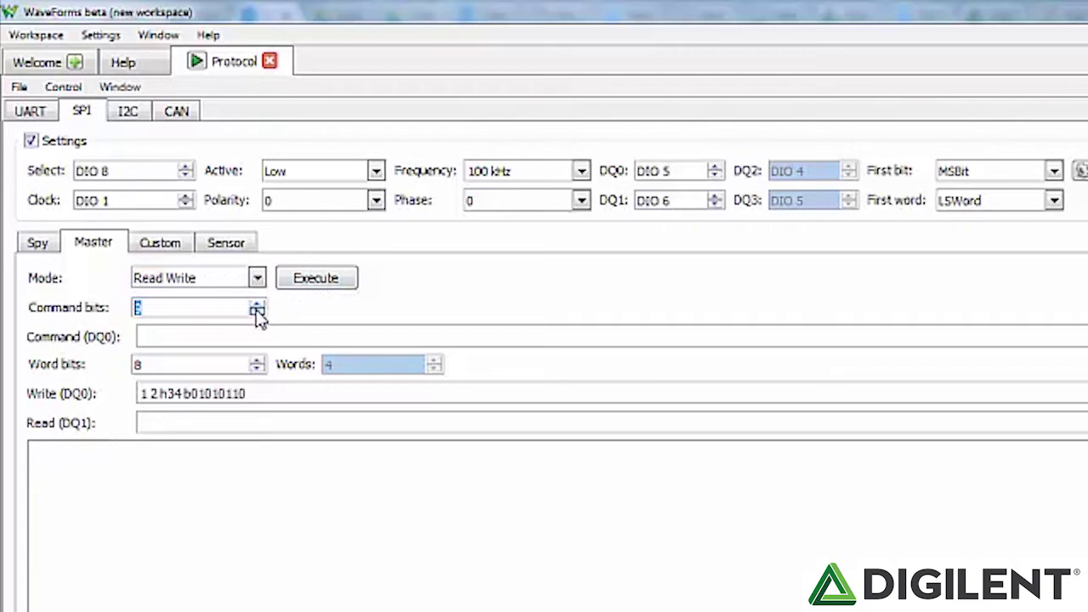
click(256, 304)
Enter "hello" as the SPI Master command on DQ0 and set the word bits to 13.
click(192, 335)
click(257, 369)
click(259, 369)
click(257, 359)
click(257, 360)
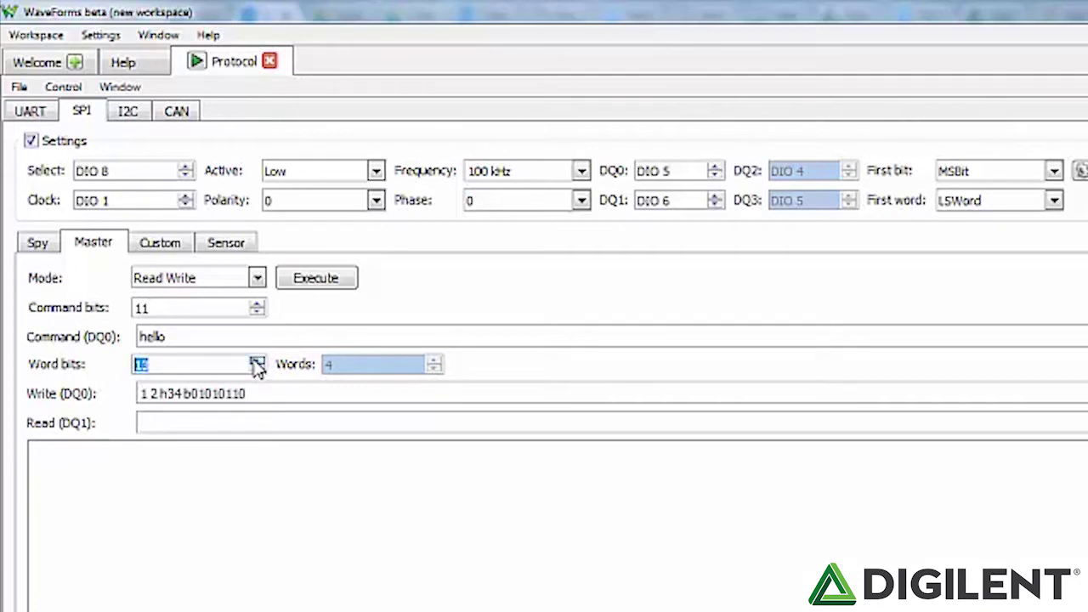
Select the existing DQ0 write data, and open and cancel the selection of a file to write.
drag(311, 394, 117, 396)
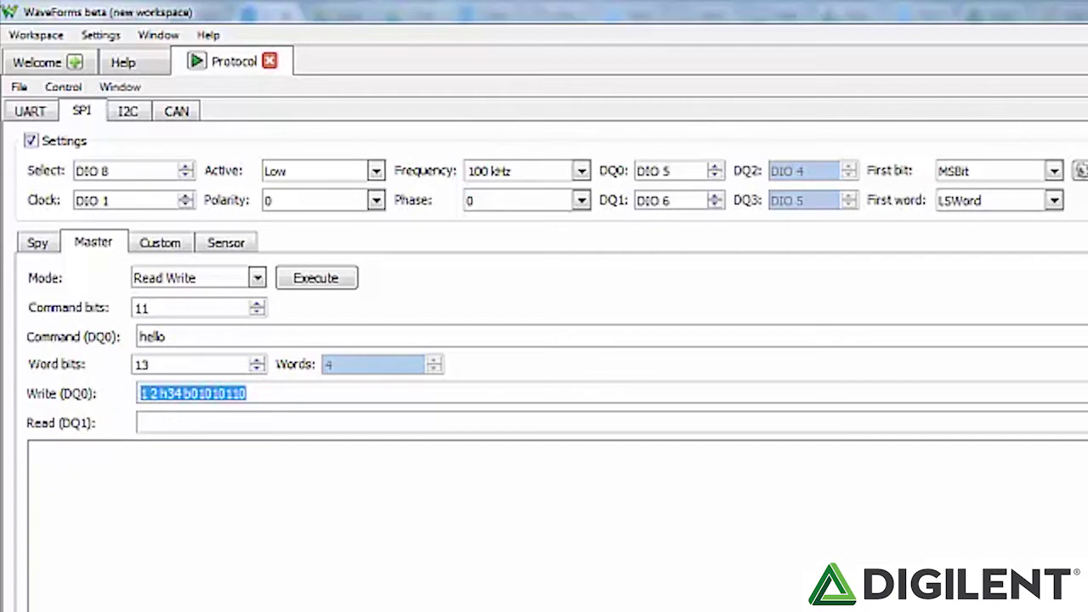
key(ctrl+o)
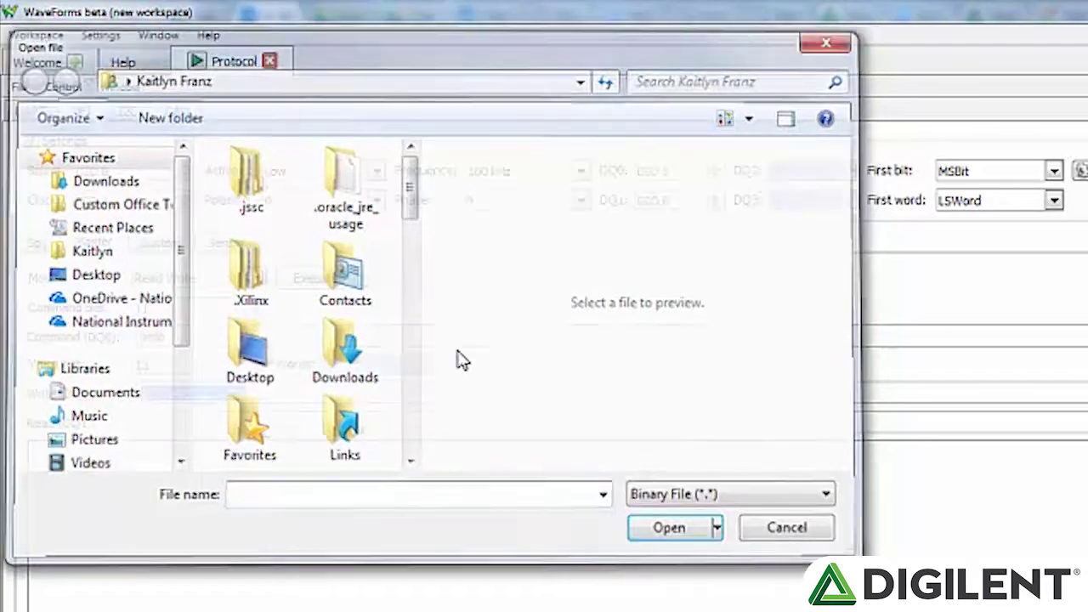
key(Escape)
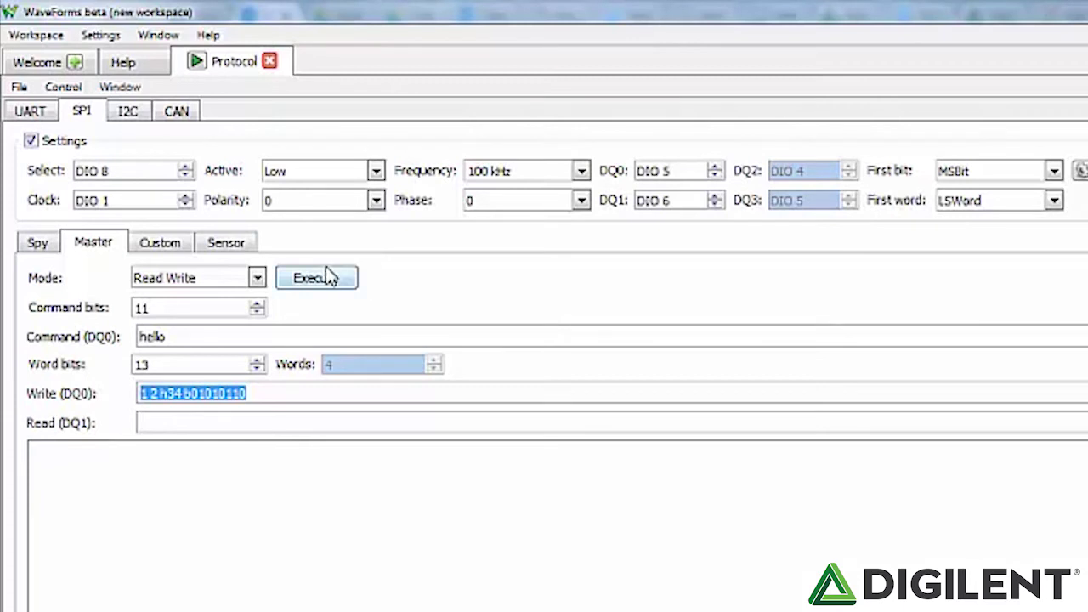
Open the SPI Spy page and examine its mode options, keeping Standard.
click(43, 245)
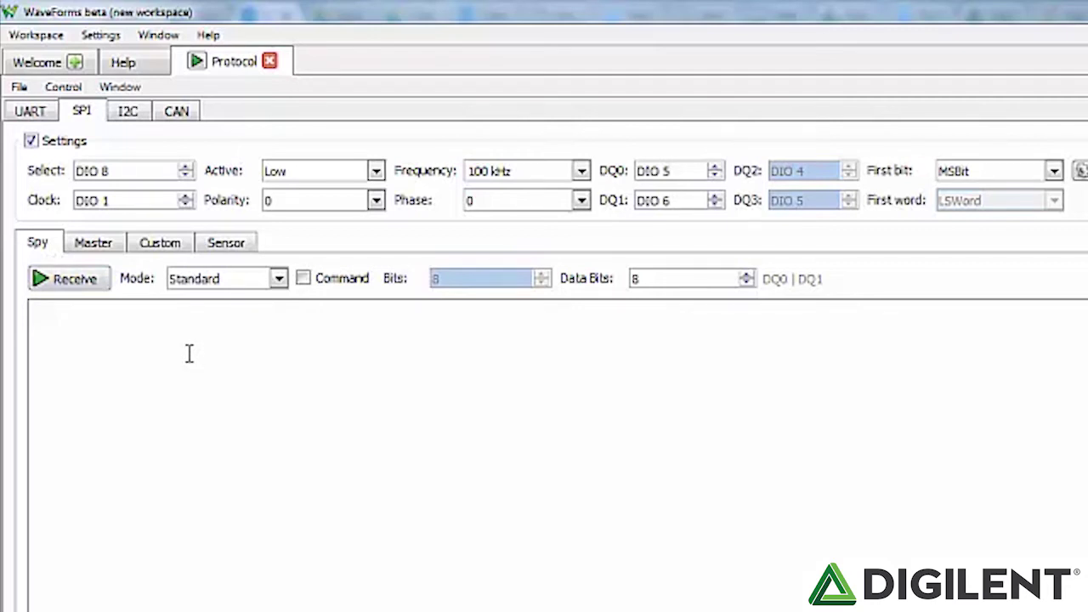
click(278, 278)
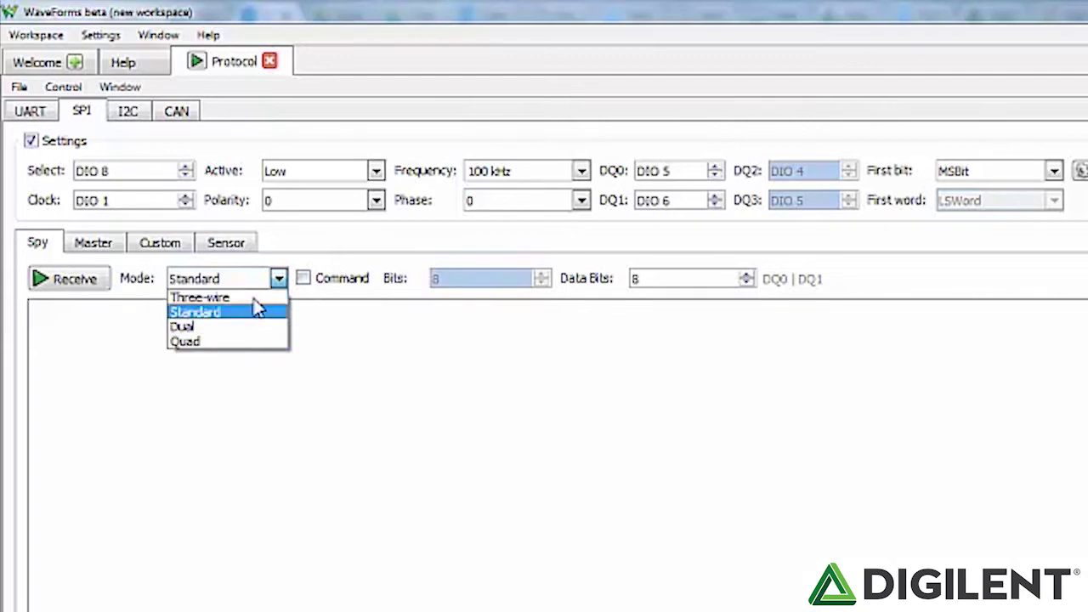
click(278, 279)
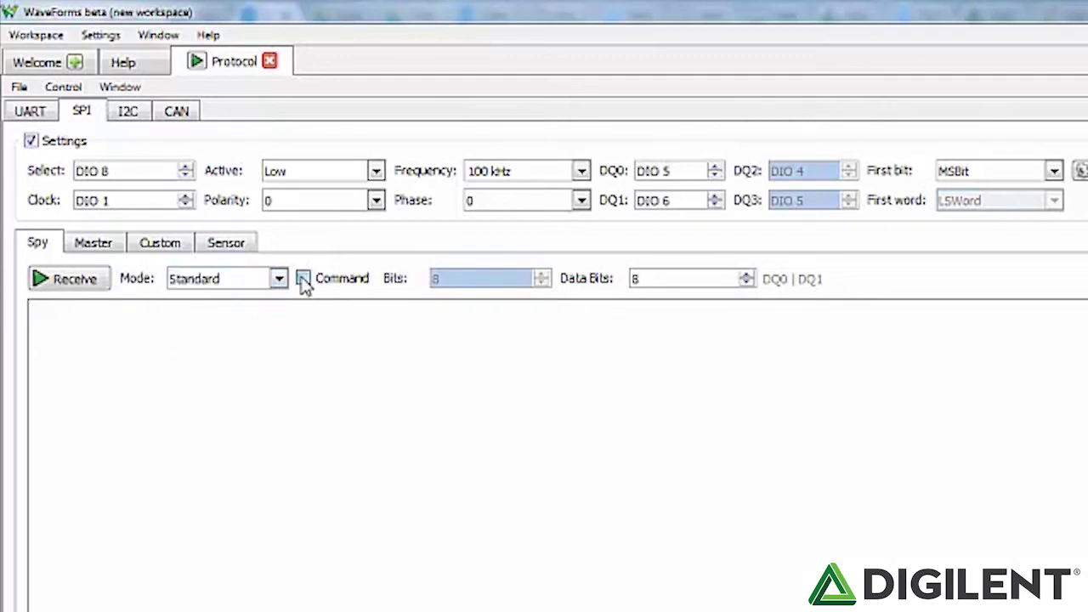
Enable the Spy command option, set its bits to 11, and disable the option again.
click(304, 281)
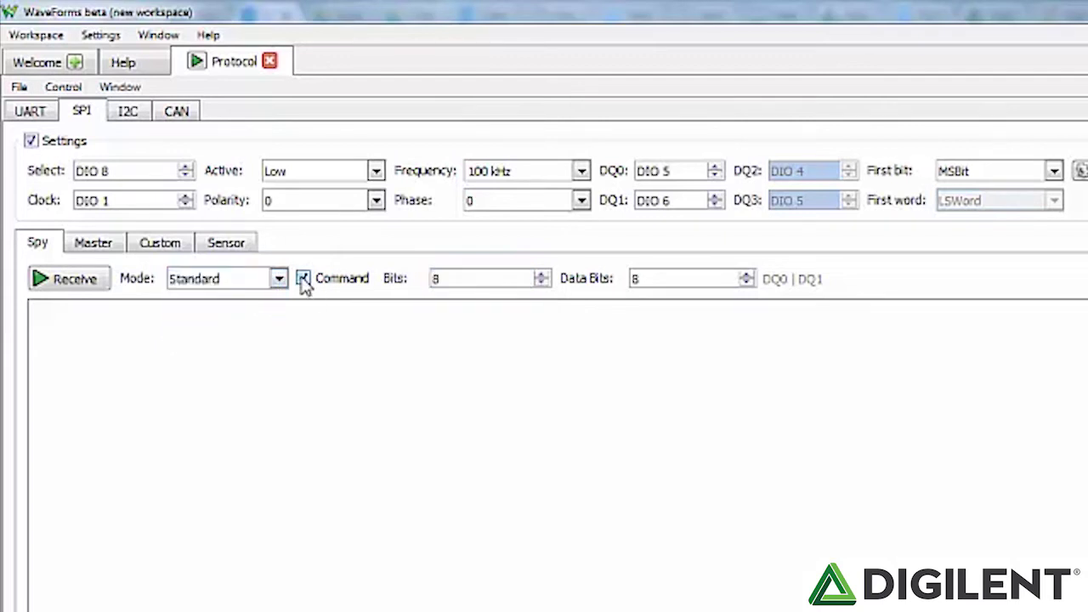
click(539, 276)
click(308, 283)
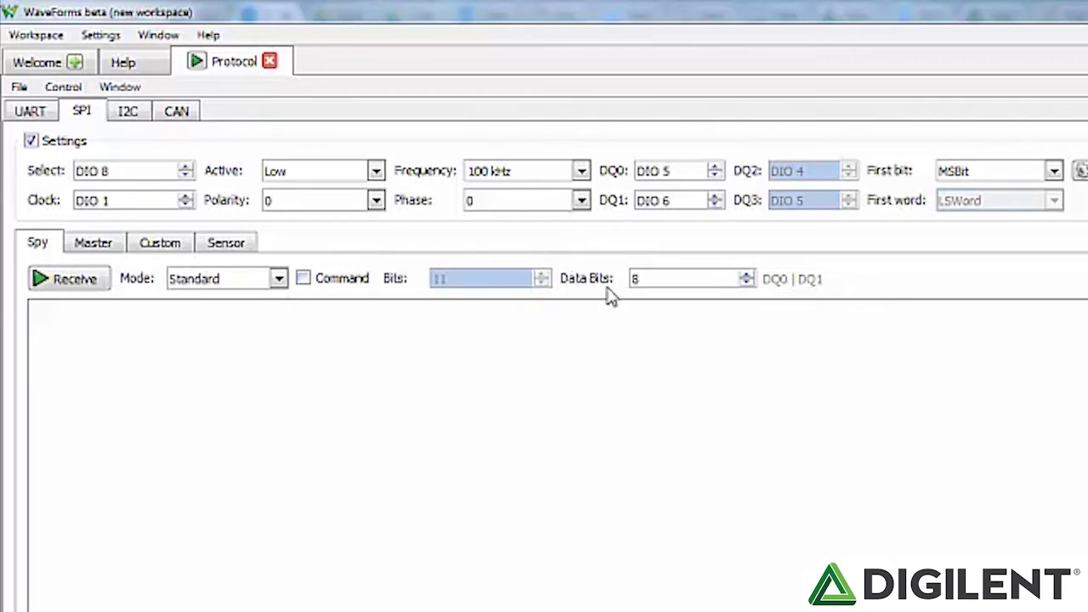
Set the Spy data bits to 32, and start and stop receiving.
click(745, 274)
click(745, 275)
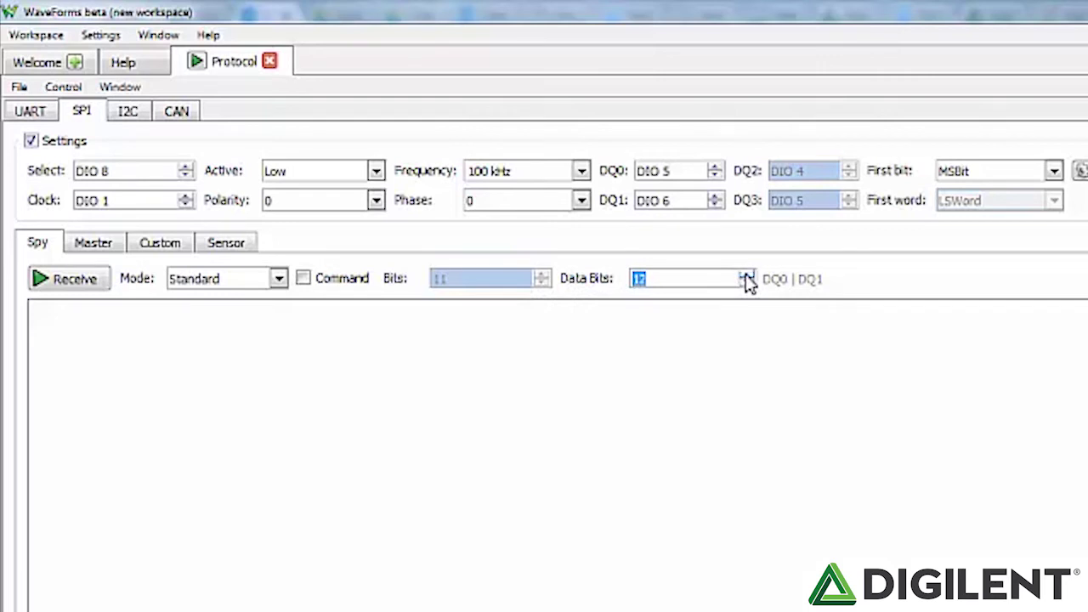
click(746, 275)
key(BackSpace)
text(32)
key(Return)
click(96, 287)
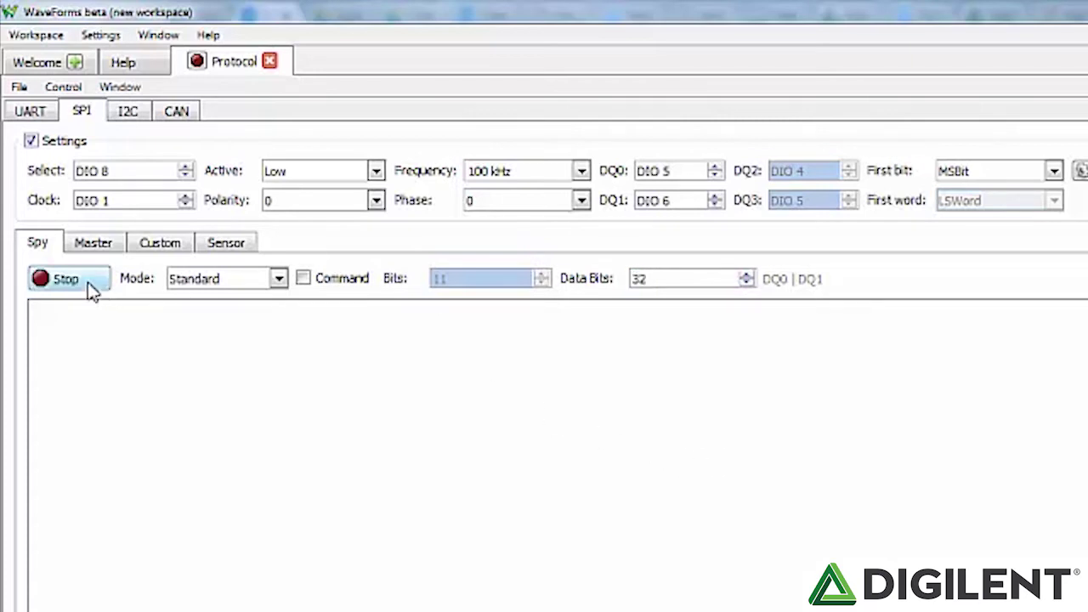
click(92, 287)
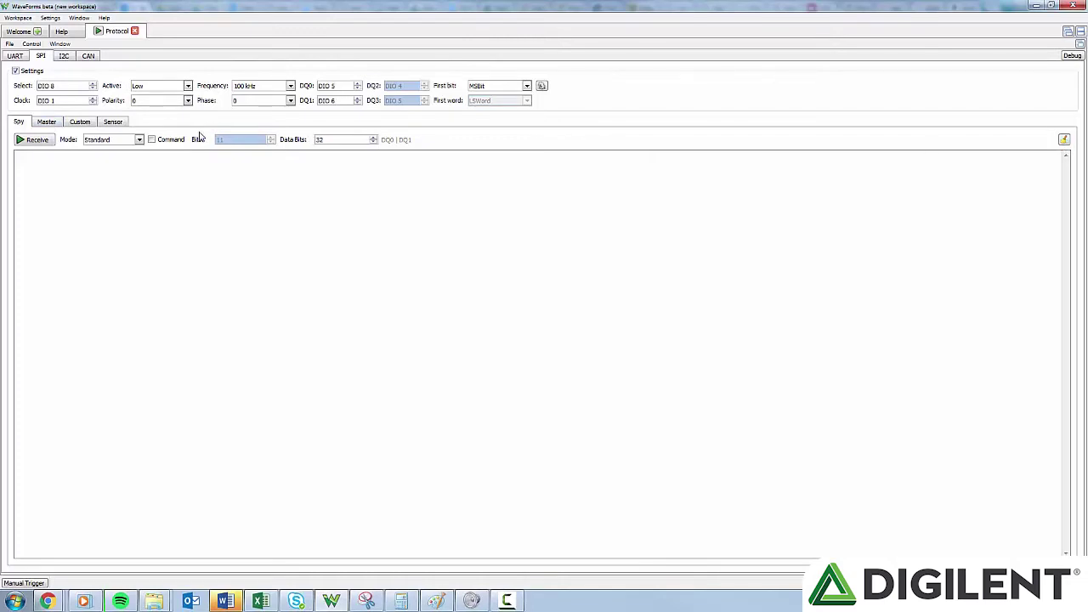
Open the SPI Custom script page, and open and close its Script options.
click(78, 124)
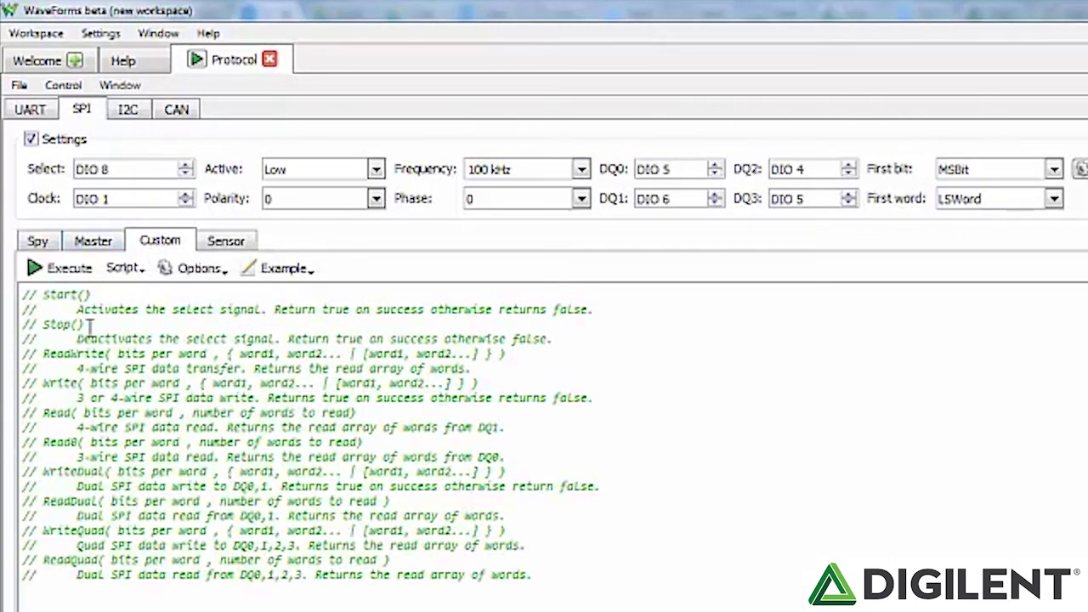
click(126, 269)
click(129, 270)
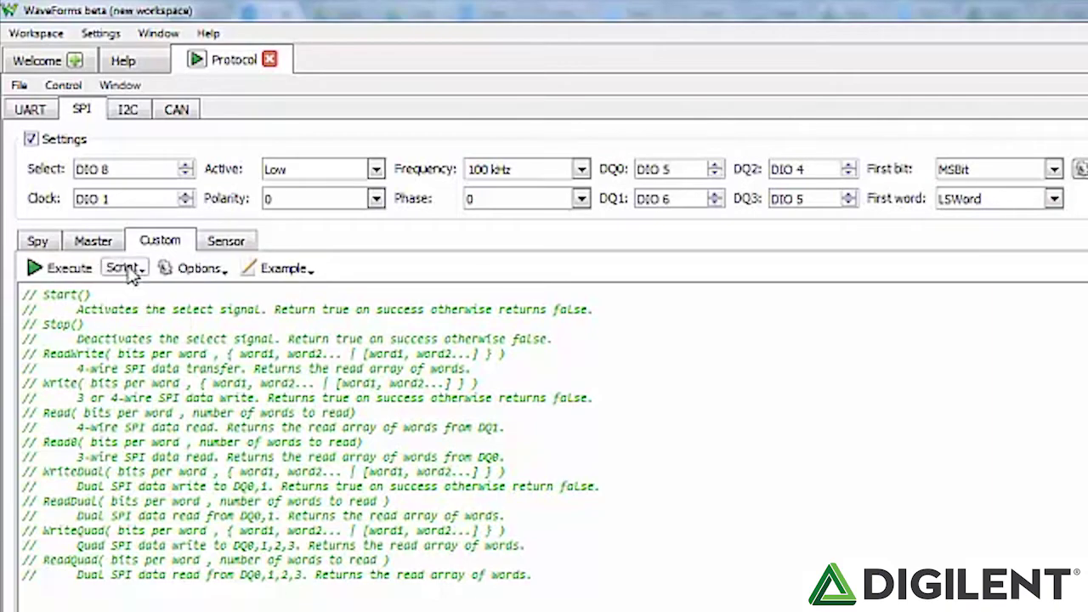
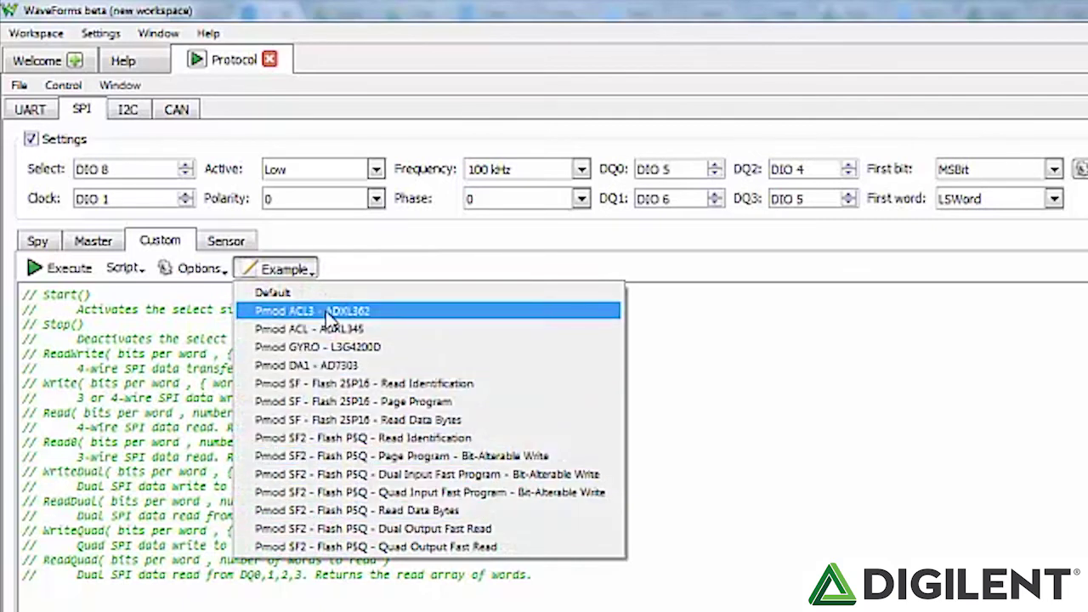
Open the SPI Sensor page and examine its list of example scripts.
click(225, 242)
click(225, 241)
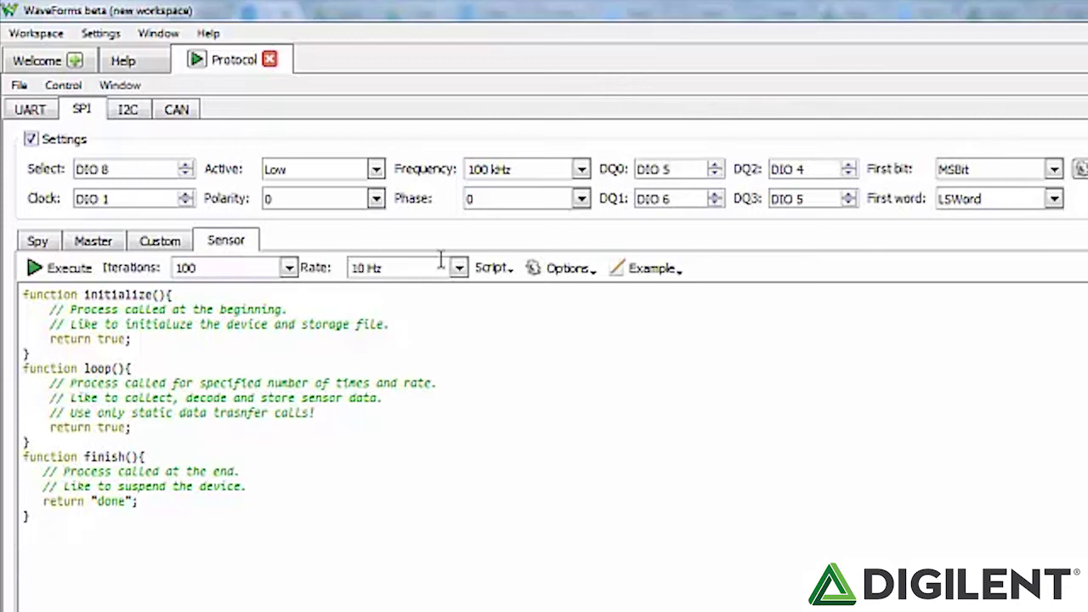
click(630, 271)
click(638, 268)
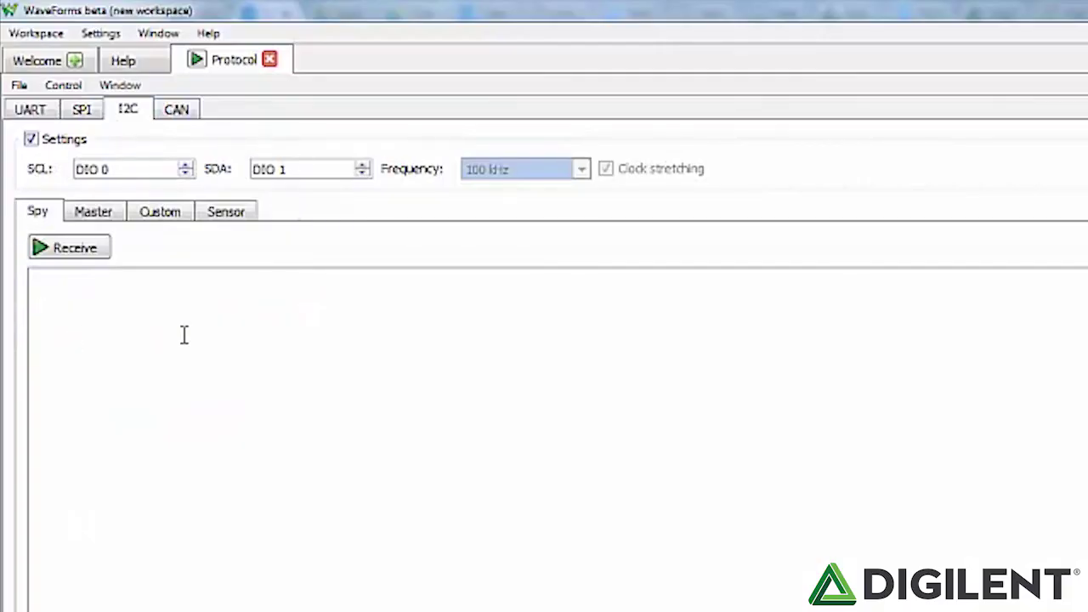
Hide and show the I2C settings, and set SCL to DIO 2 and SDA to DIO 5.
click(30, 140)
click(31, 140)
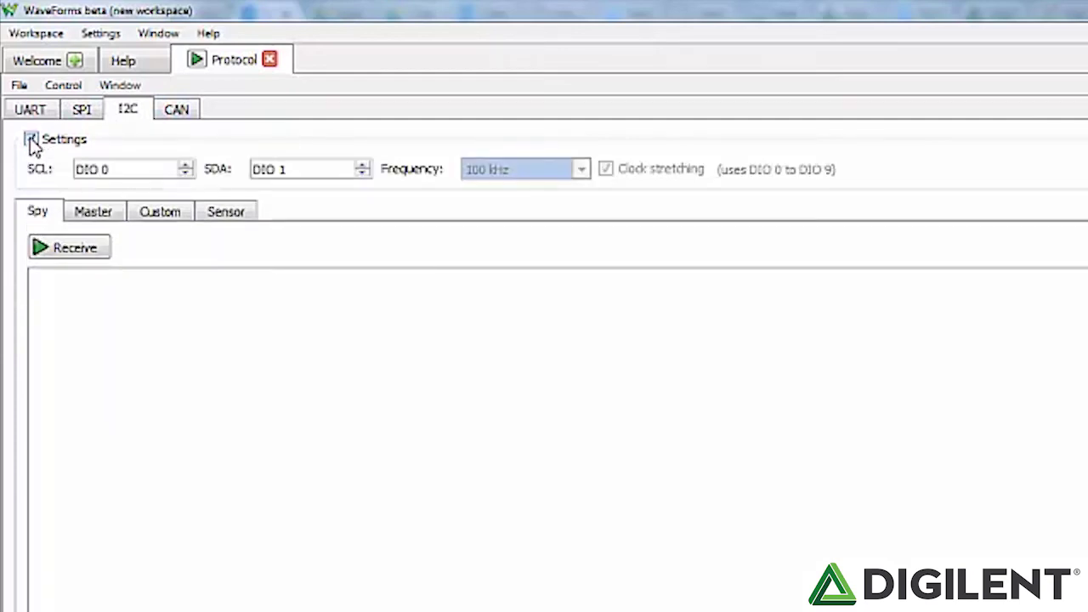
triple_click(107, 170)
click(113, 170)
click(185, 165)
click(185, 165)
click(363, 165)
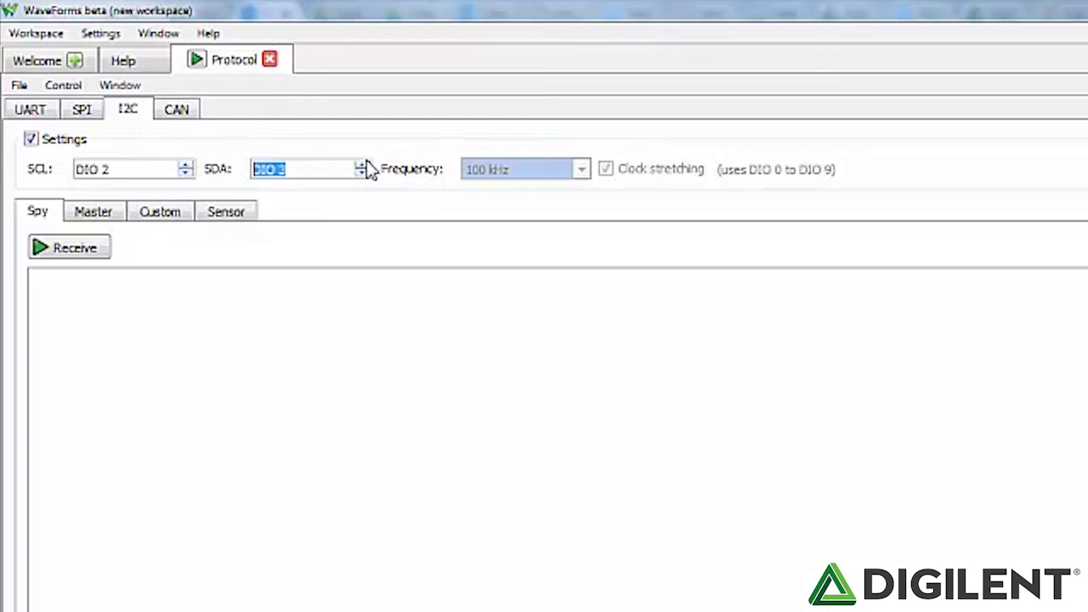
Open the I2C Master page and examine the available clock frequencies, keeping 100 kHz.
click(102, 212)
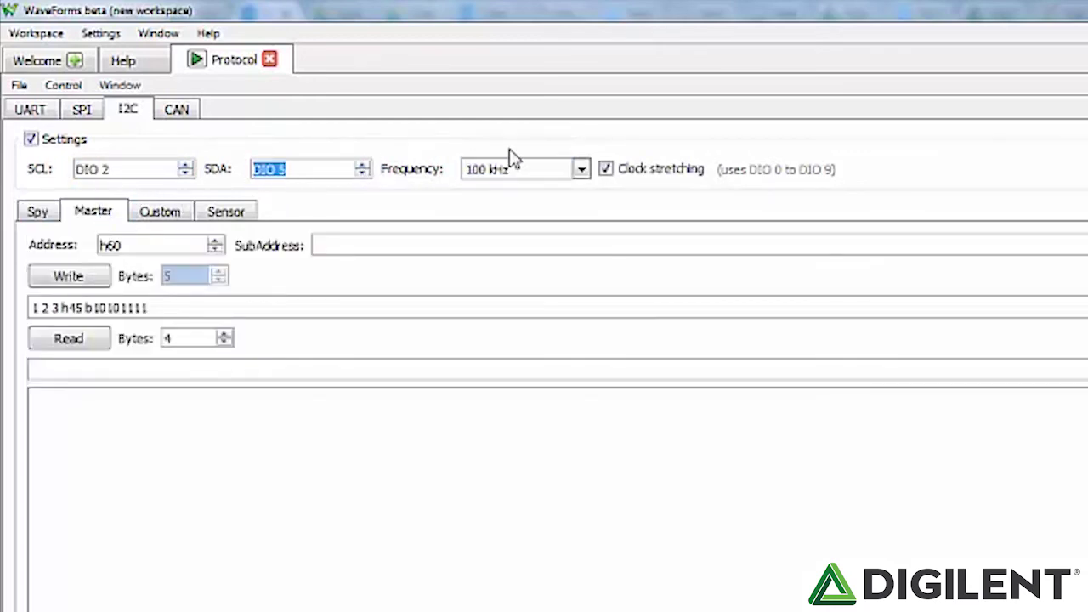
click(581, 168)
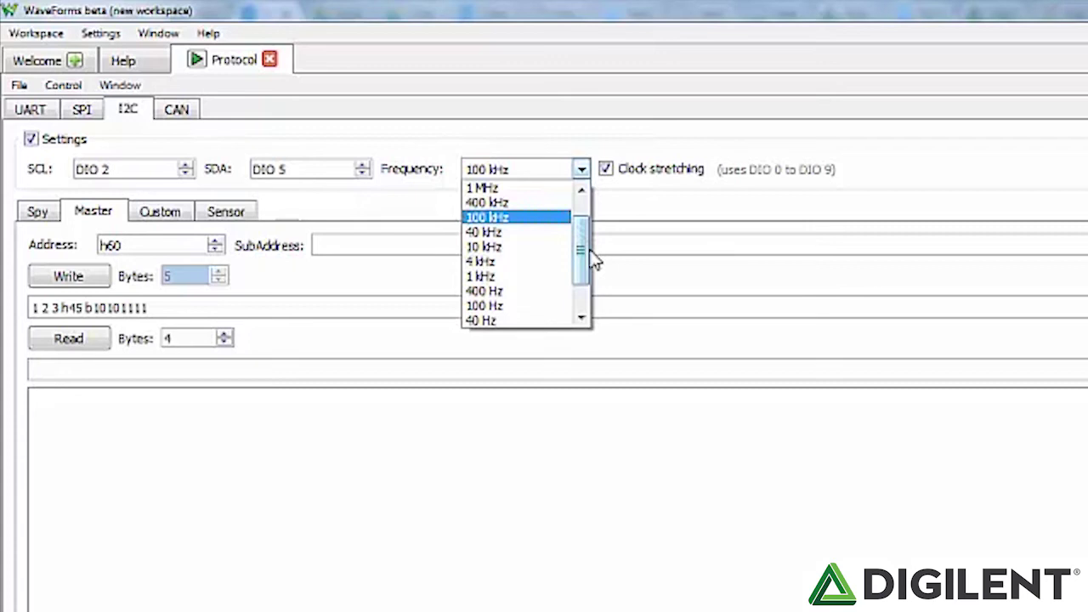
scroll(590, 263, down, 3)
scroll(553, 243, up, 5)
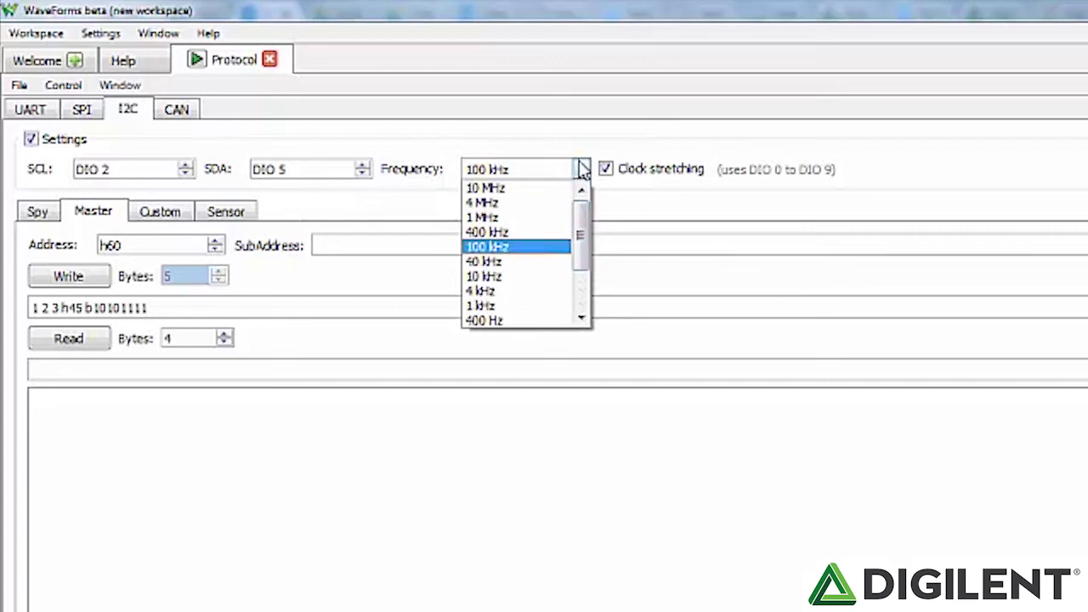
click(583, 168)
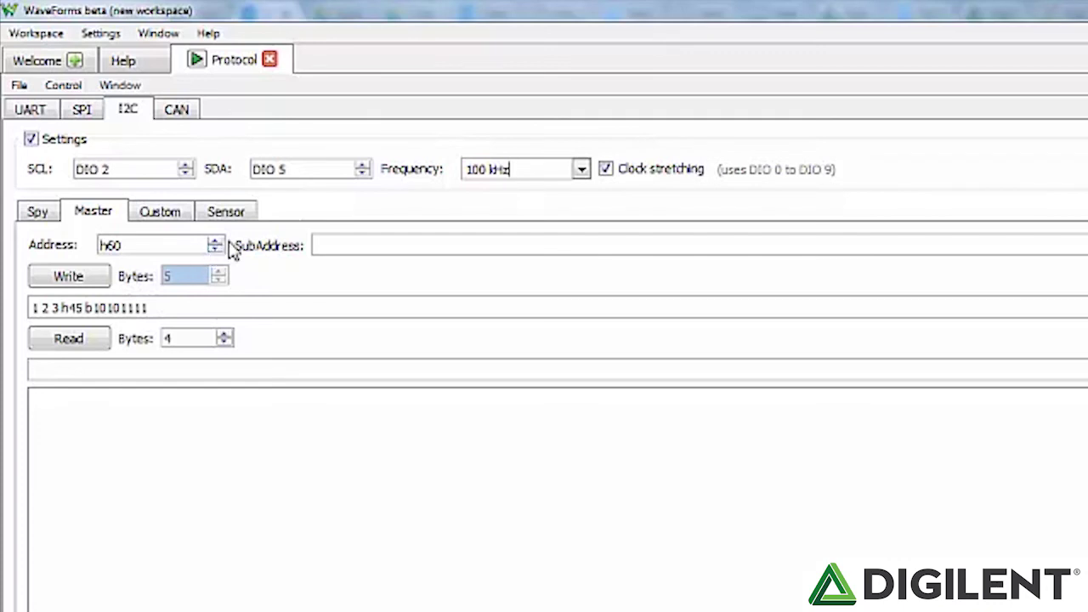
Try to write 1 2 3 h45 b10101111 to I2C address h60 and read 4 bytes from it.
click(170, 308)
mouse_move(149, 308)
mouse_down()
mouse_move(17, 306)
mouse_move(141, 308)
mouse_up()
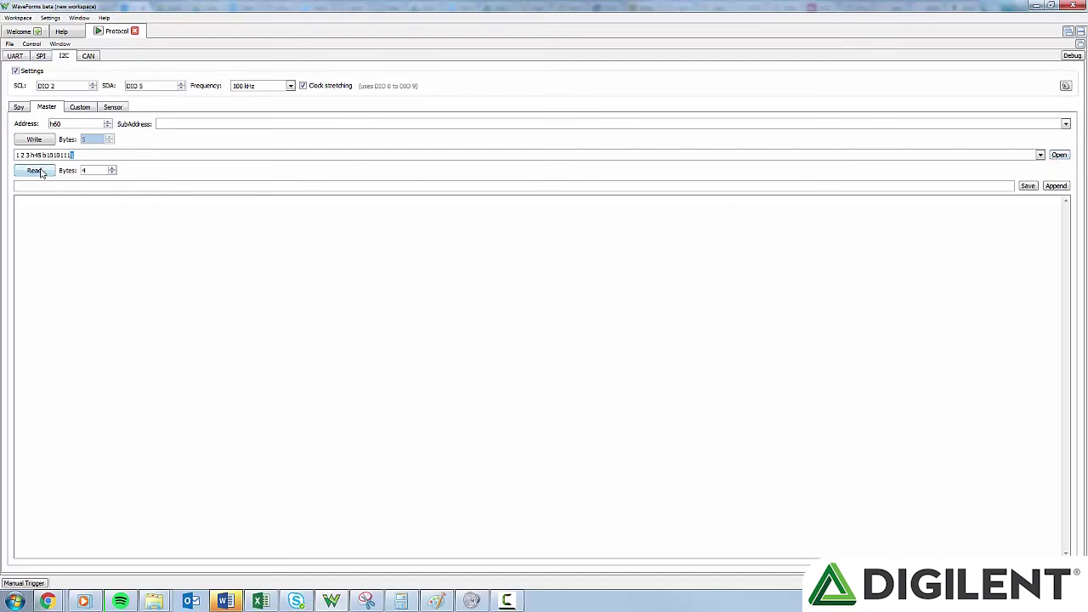
click(35, 140)
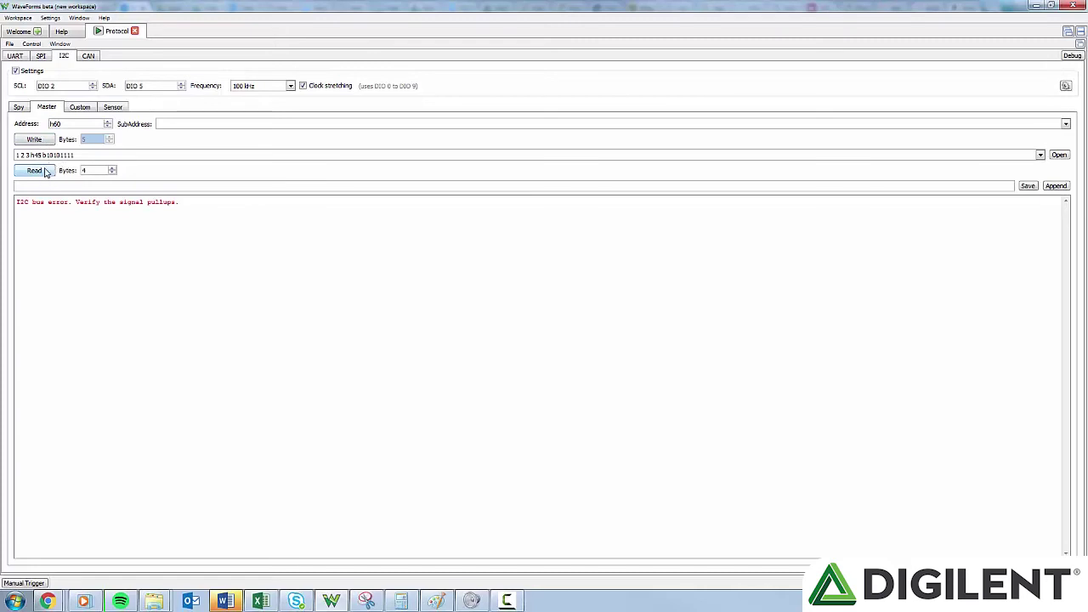
click(35, 171)
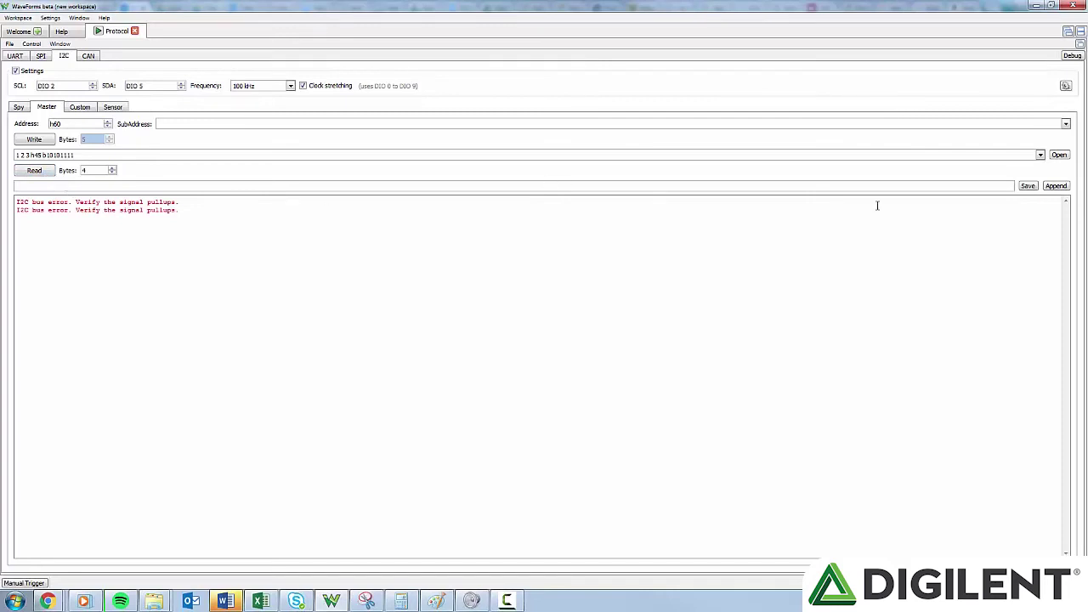
Open the I2C Custom page, examine its example scripts, and open the I2C Sensor page.
click(79, 108)
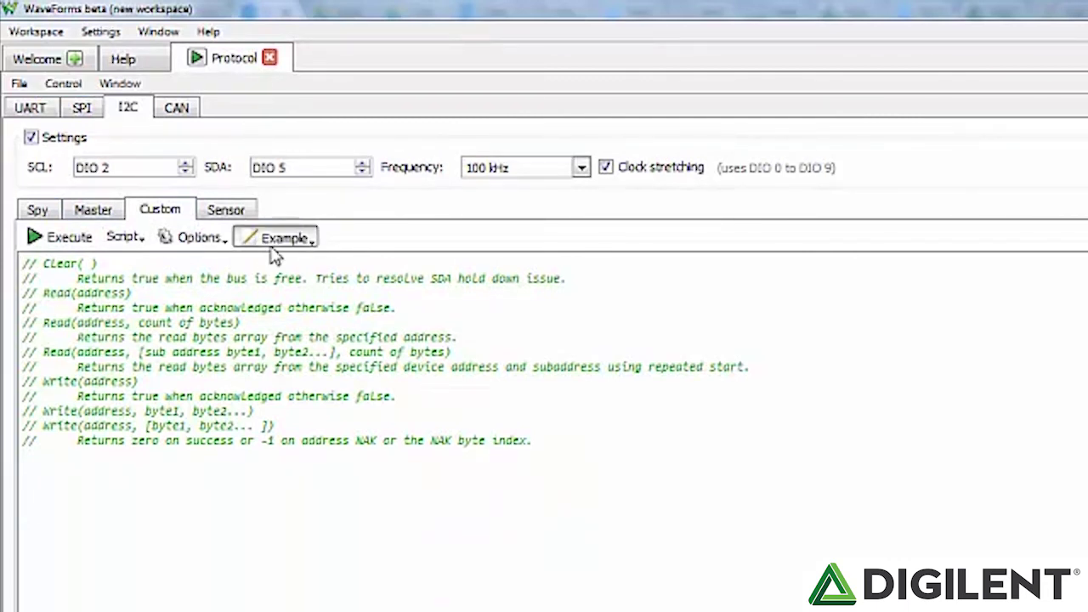
click(279, 238)
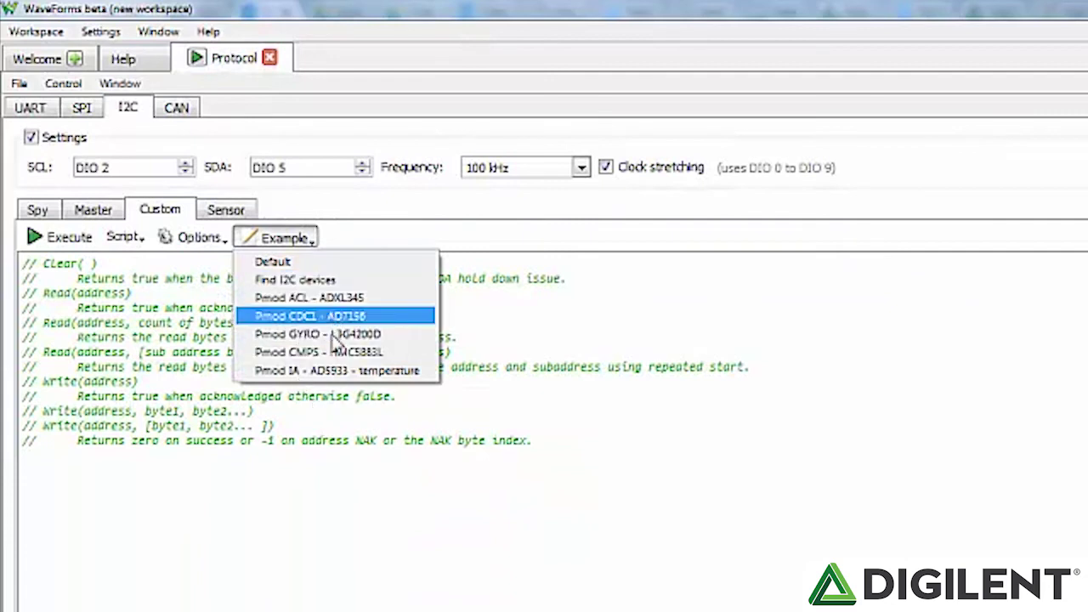
click(223, 213)
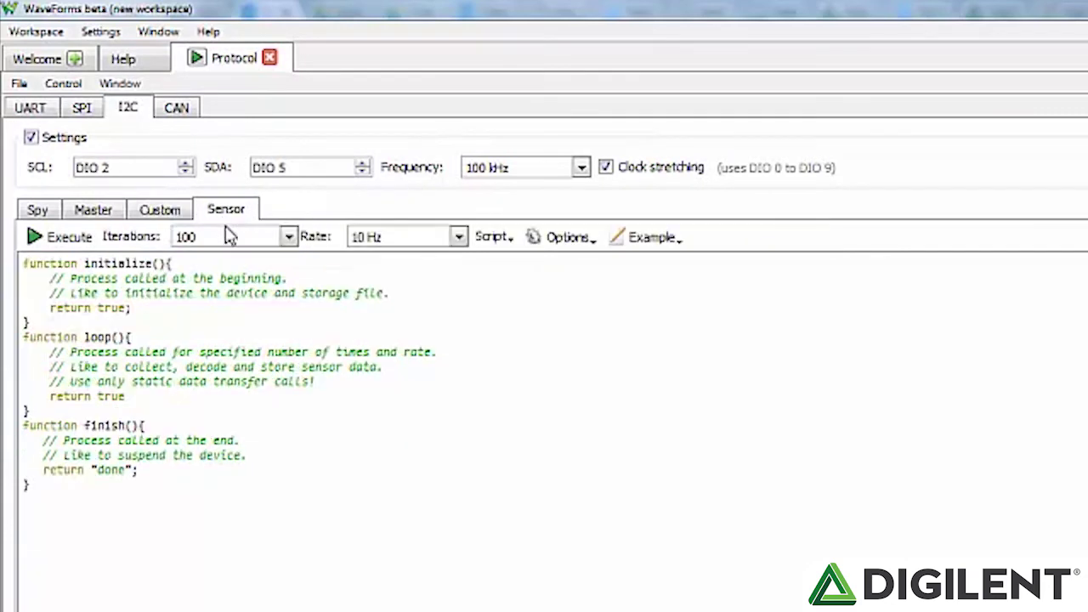
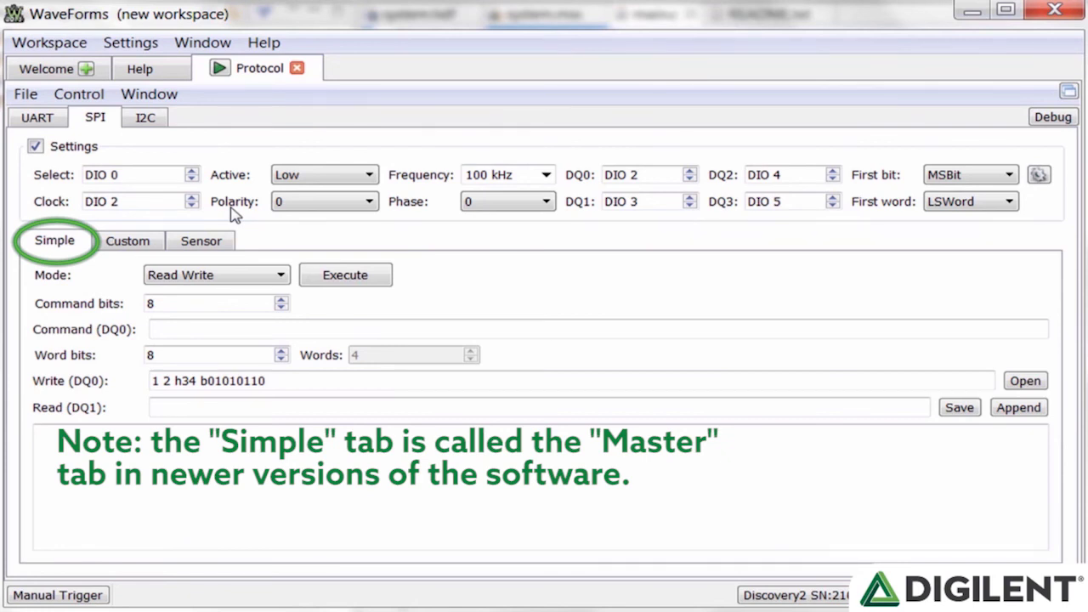
Set the SPI clock frequency to 2 MHz.
click(546, 175)
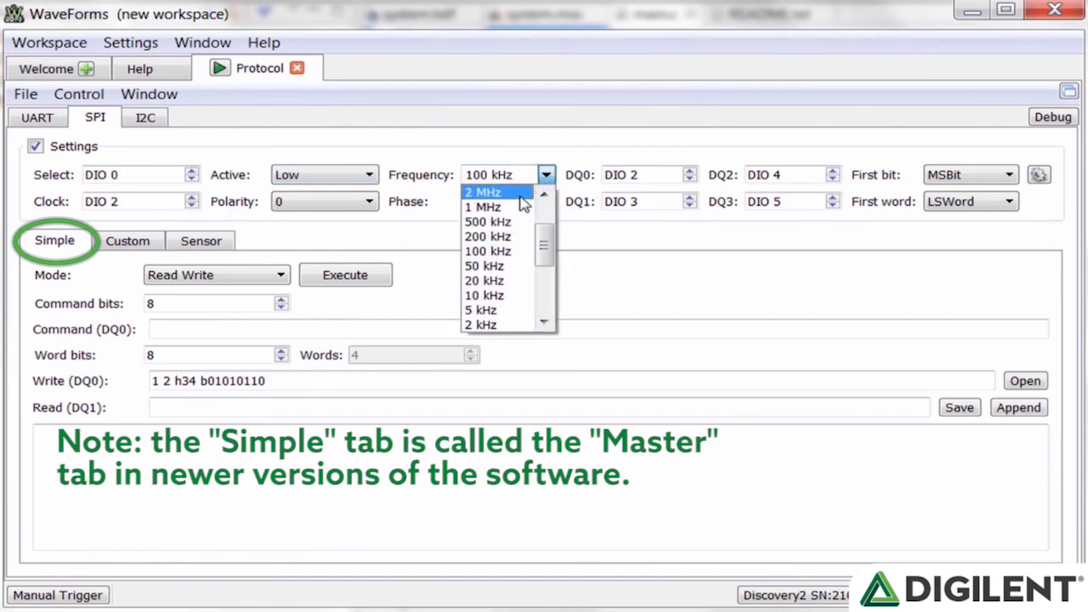
click(523, 193)
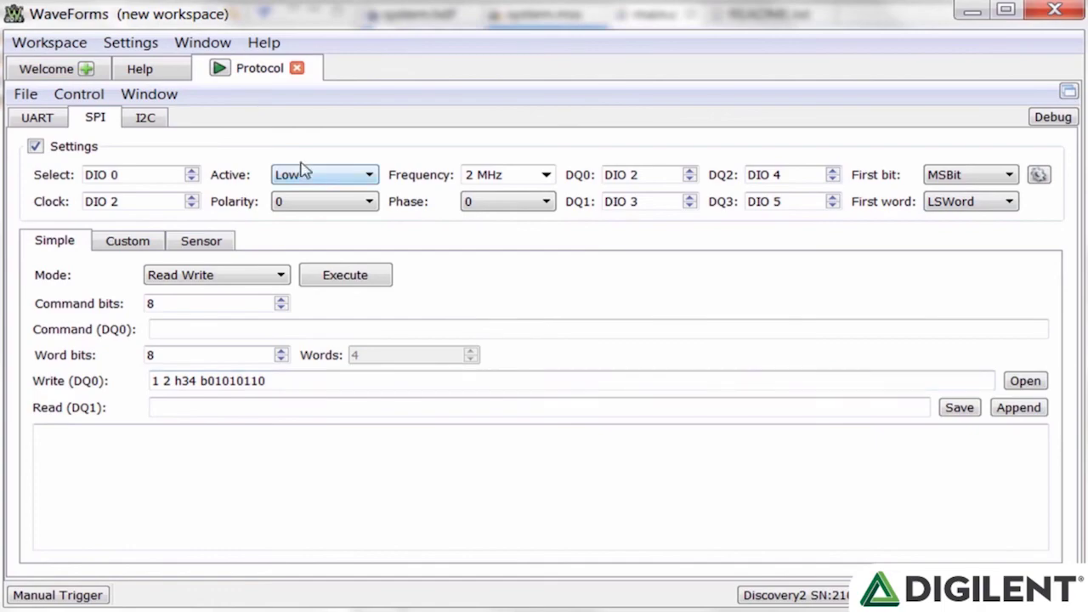
Consult the Protocol help on the SPI Simple and Custom modes, and return to the Protocol instrument.
click(142, 71)
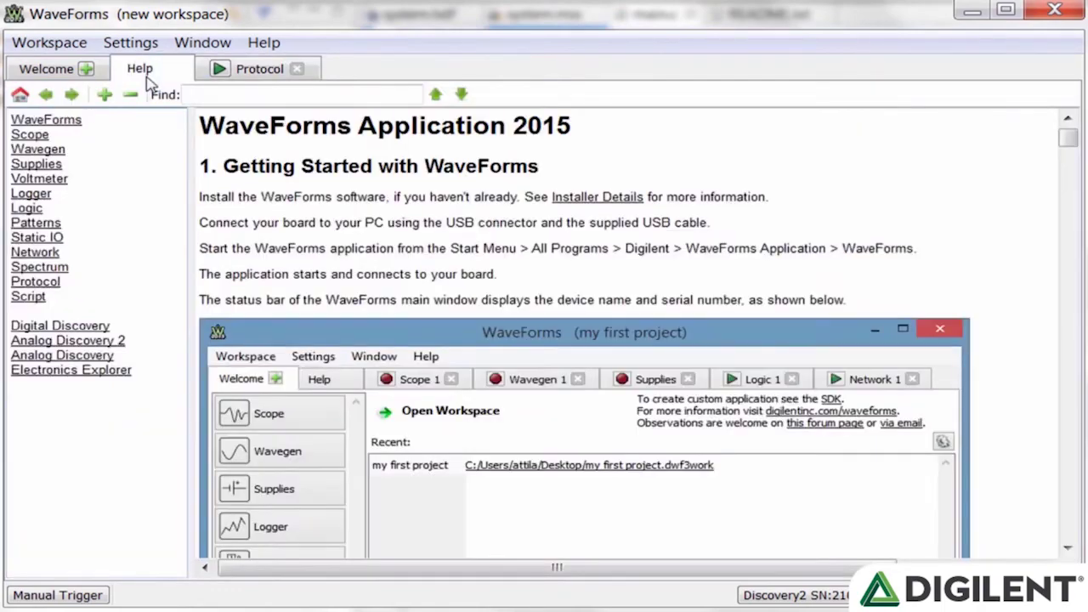
click(50, 283)
scroll(357, 307, down, 15)
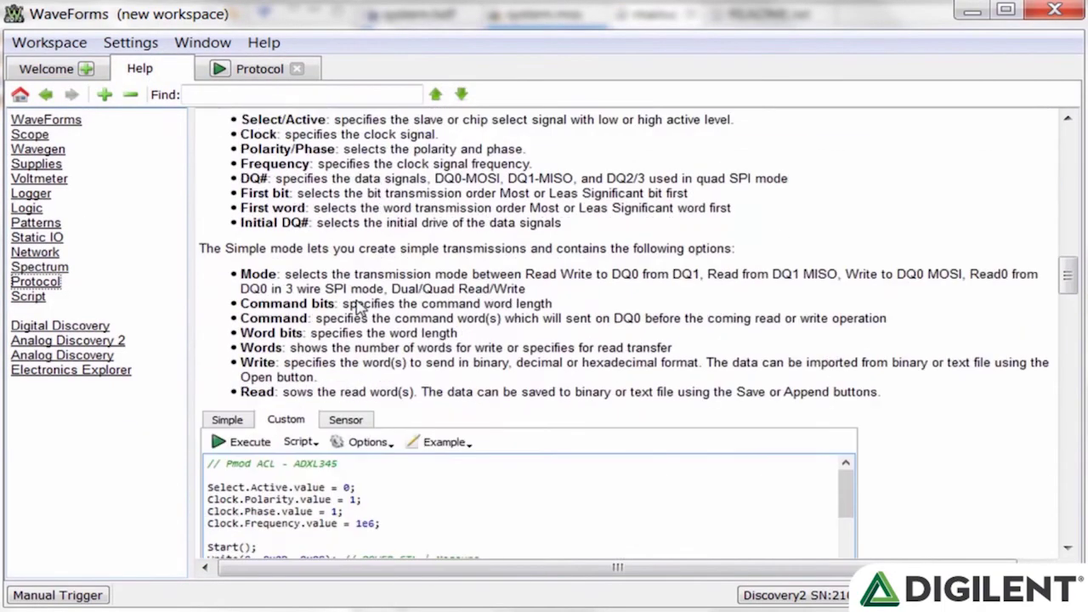
scroll(357, 308, down, 6)
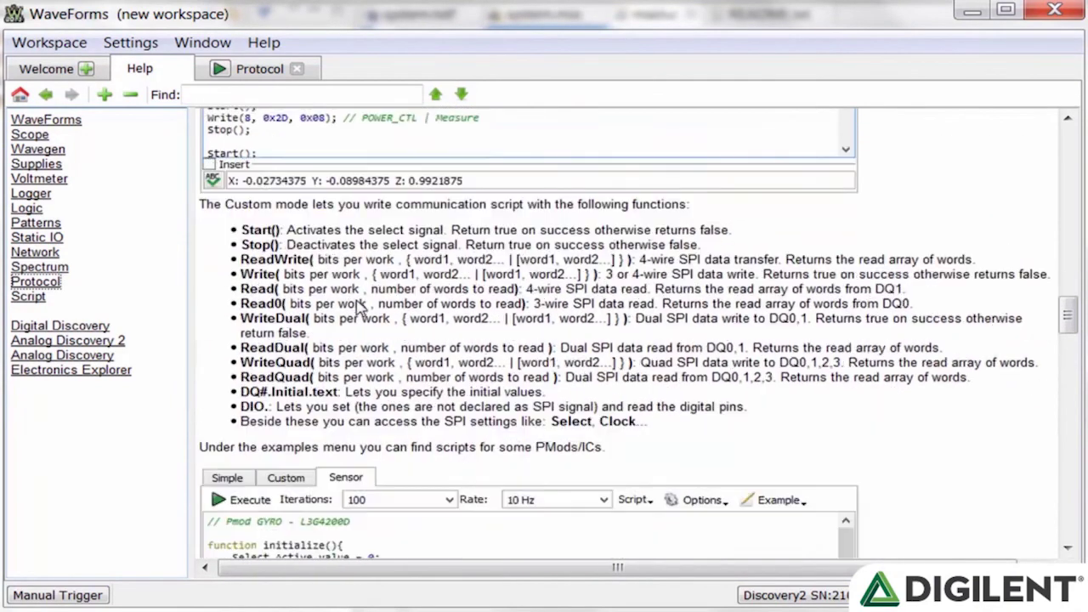
scroll(544, 255, up, 1)
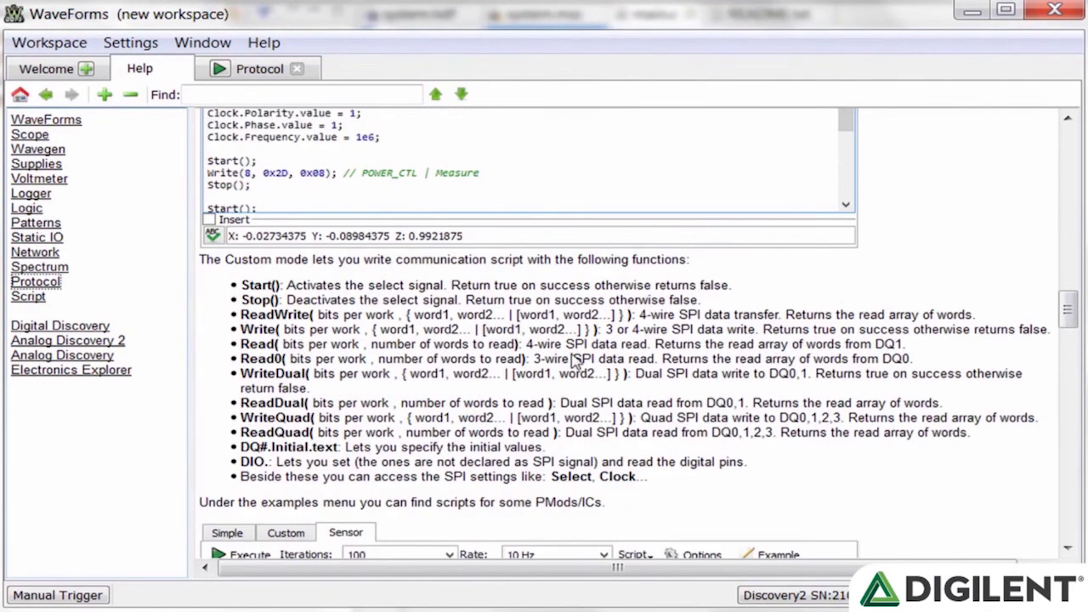
click(238, 71)
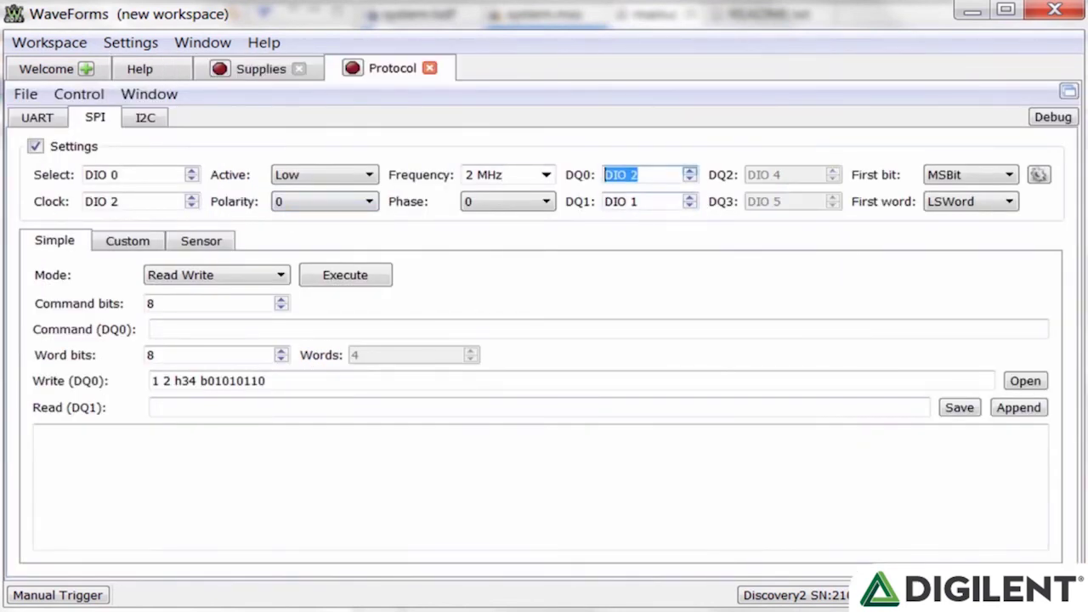
Assign the SPI DQ0 line to DIO 6.
key(Up)
key(Up)
key(Up)
key(Up)
key(Return)
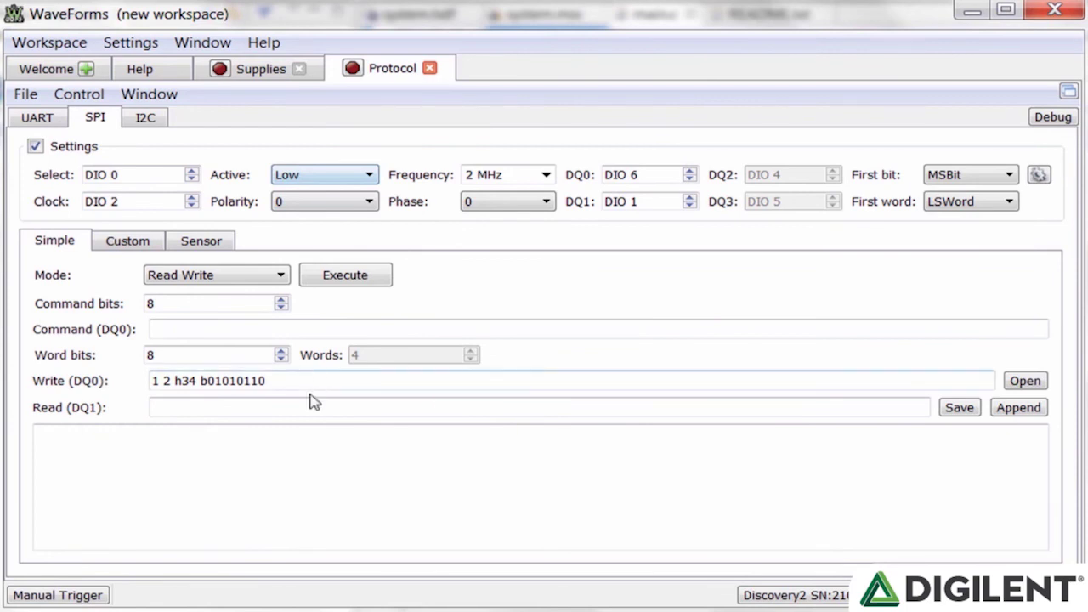
Set the Simple transfer mode to Read with 11 word bits and 1 word.
click(238, 281)
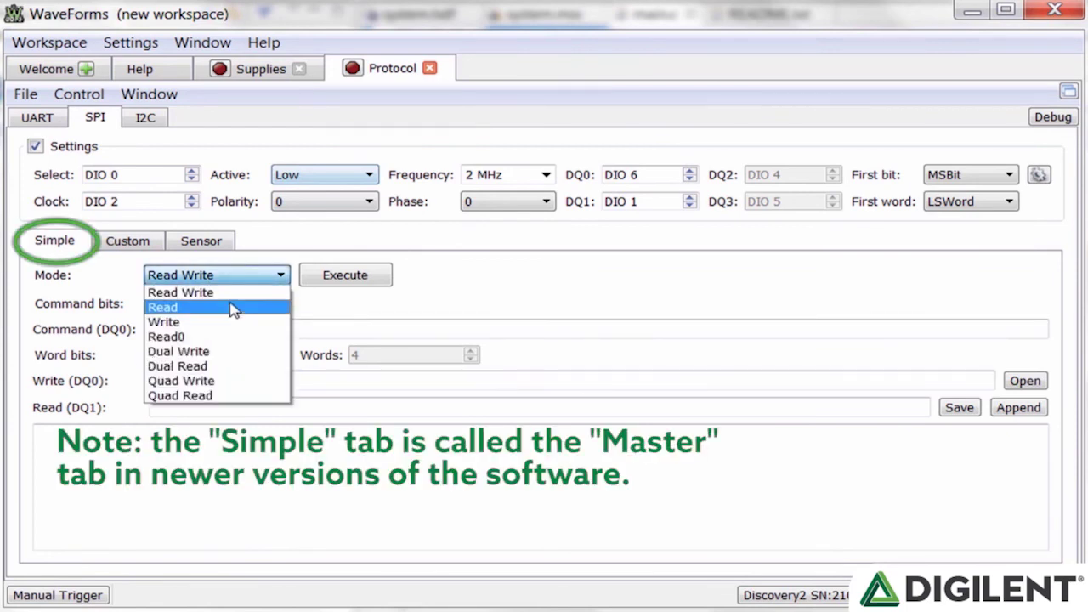
click(231, 307)
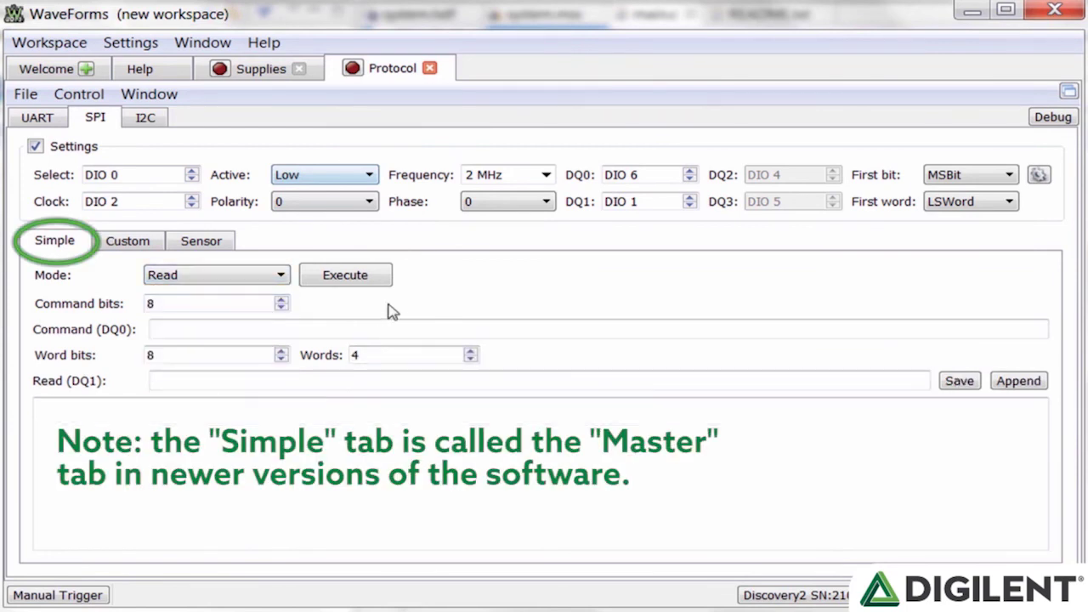
click(204, 359)
double_click(205, 360)
text(11)
click(366, 357)
double_click(365, 357)
text(1)
Execute the SPI read several times in a row to collect repeated readings on DQ1.
click(327, 284)
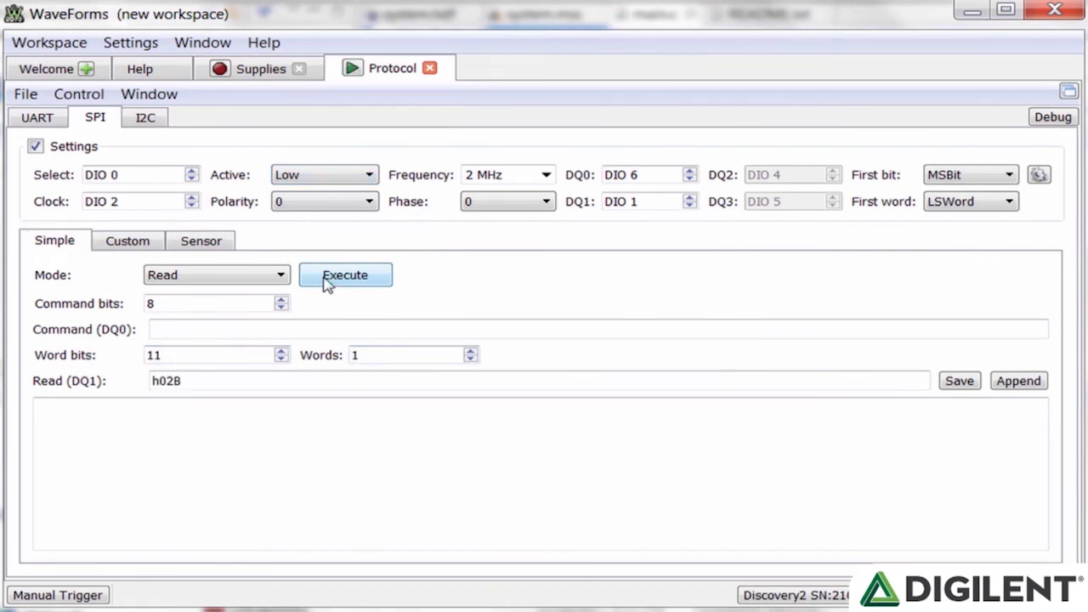
click(327, 284)
click(327, 283)
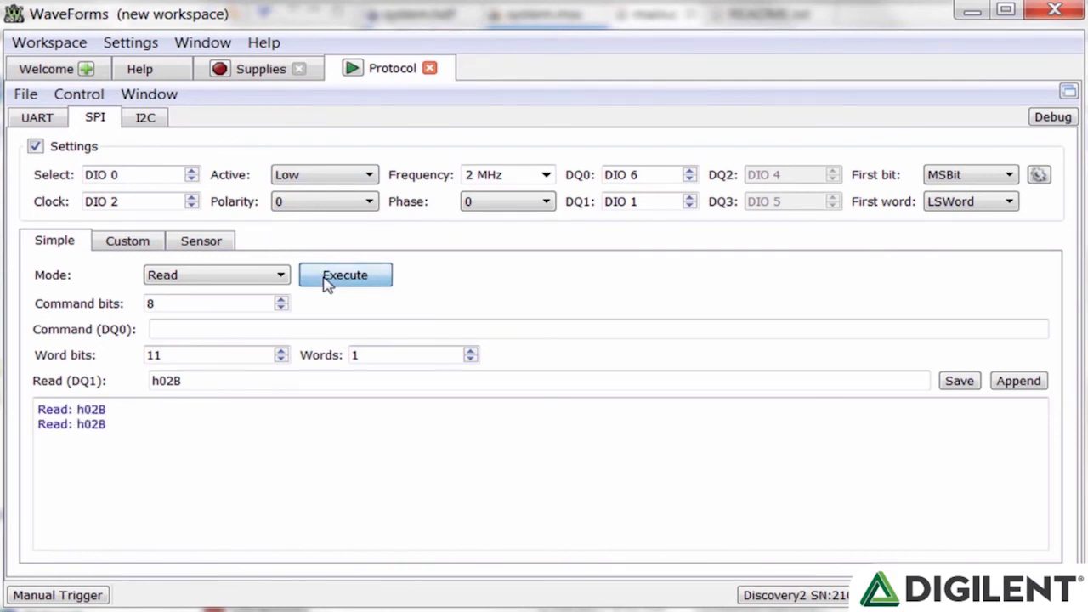
click(327, 284)
click(327, 284)
click(327, 283)
click(328, 284)
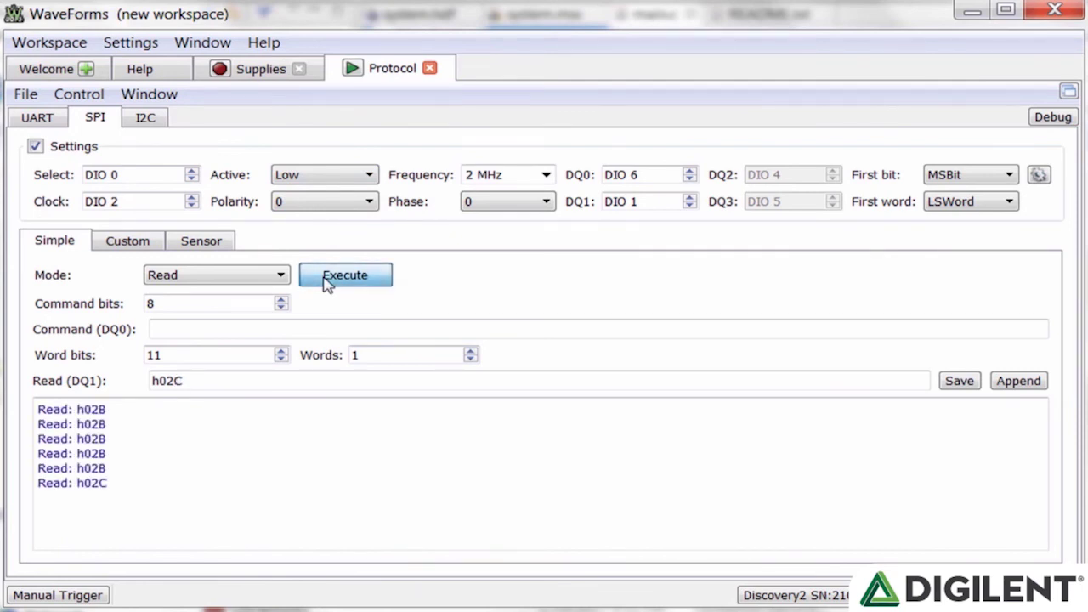
click(327, 284)
click(328, 284)
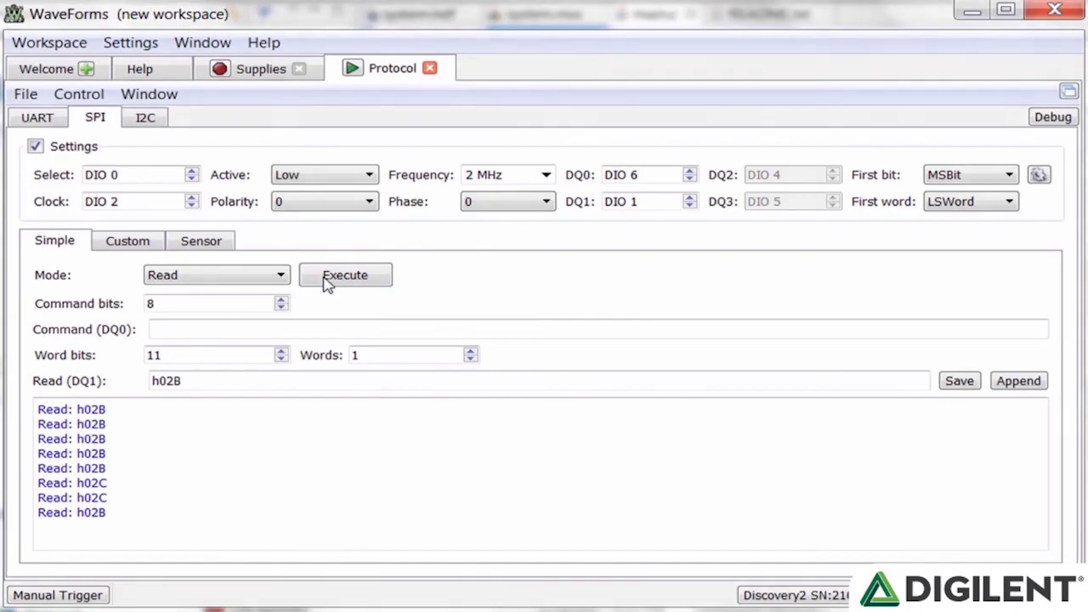